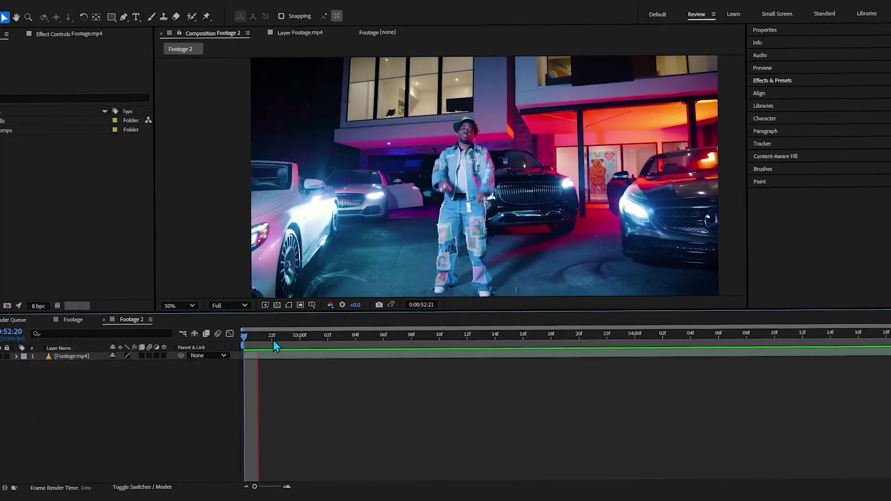
Duplicate the Footage.mp4 layer in the Footage 2 composition and rename the upper copy Roto
drag(353, 341, 243, 355)
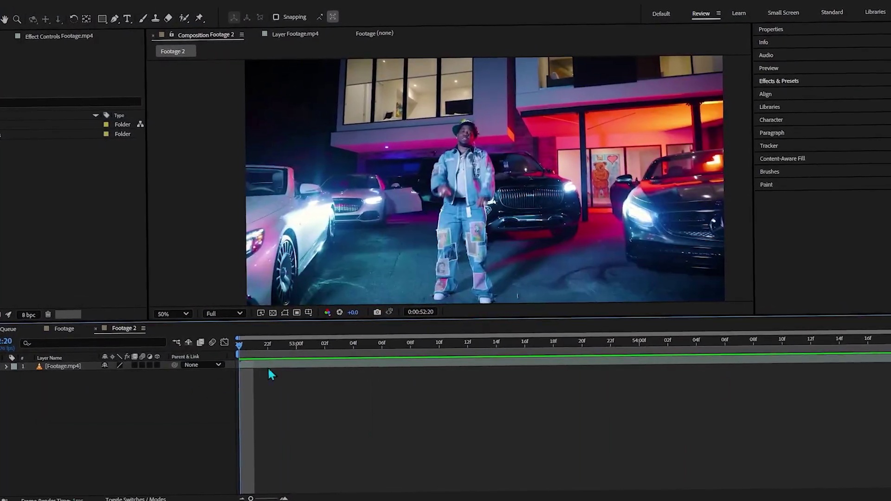
key(space)
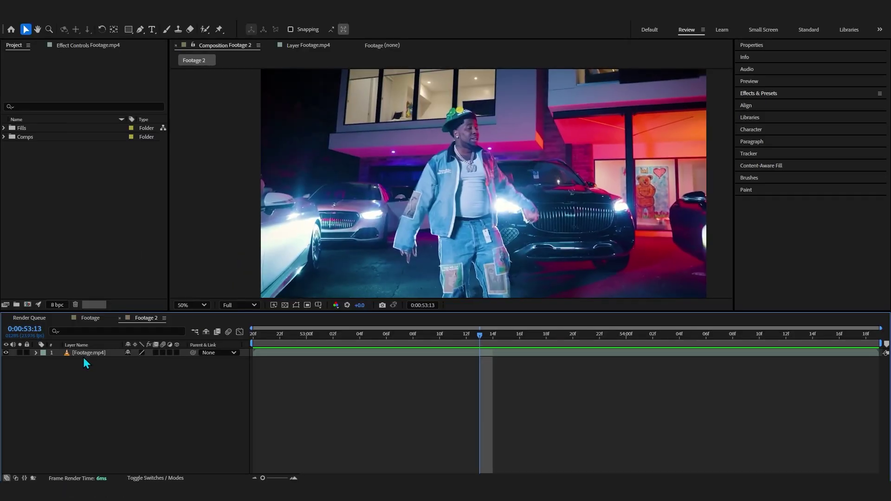
click(85, 353)
key(Return)
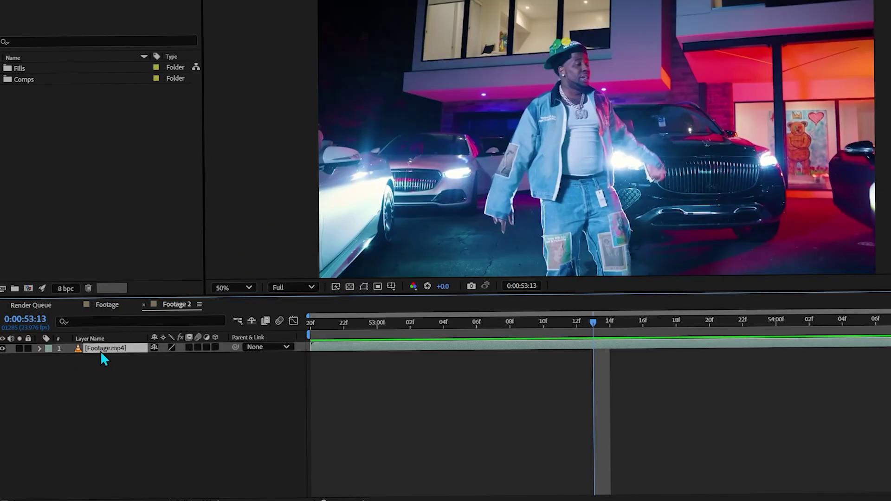
key(ctrl+d)
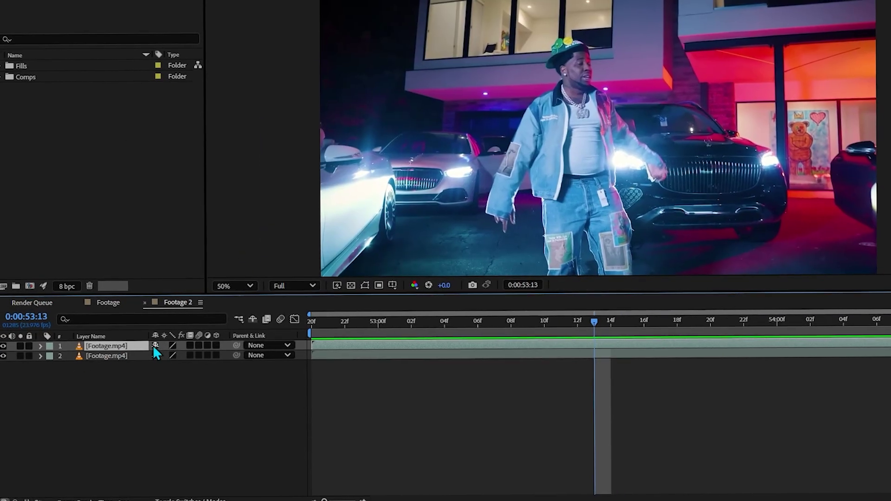
key(Return)
text(Roto)
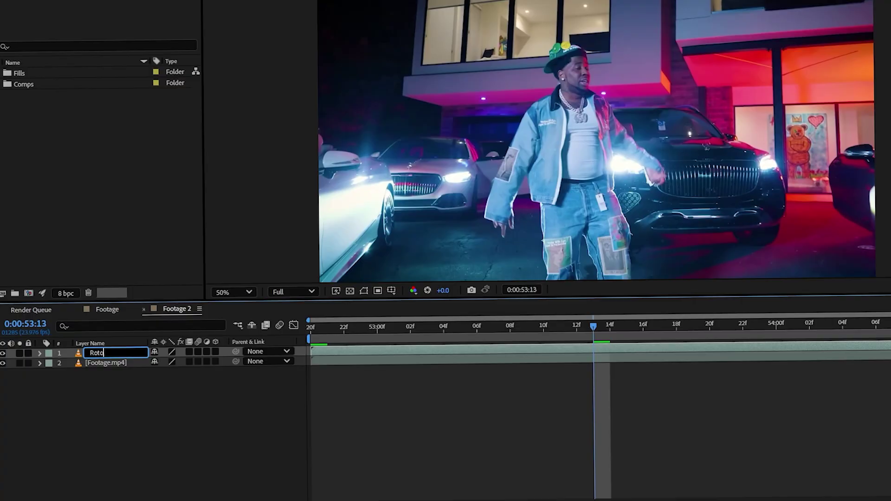
click(95, 352)
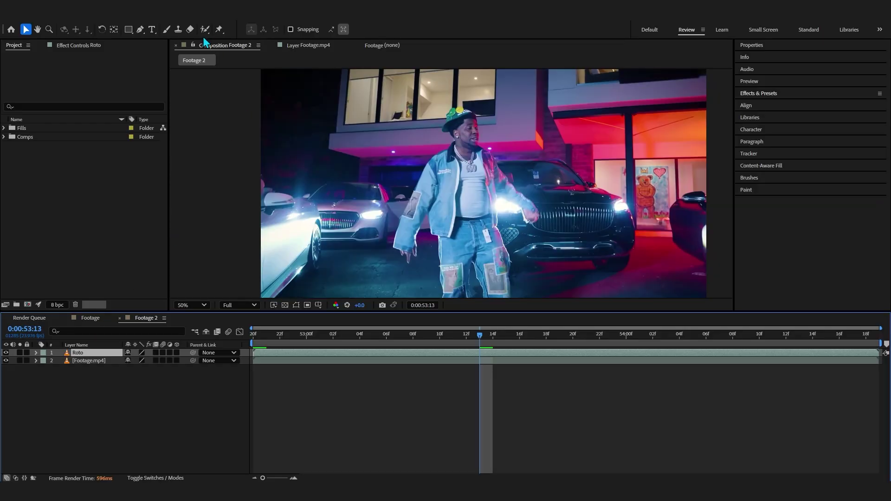
Open the Roto layer for Roto Brush work and paint foreground strokes over the man's jacket front and jeans
click(203, 33)
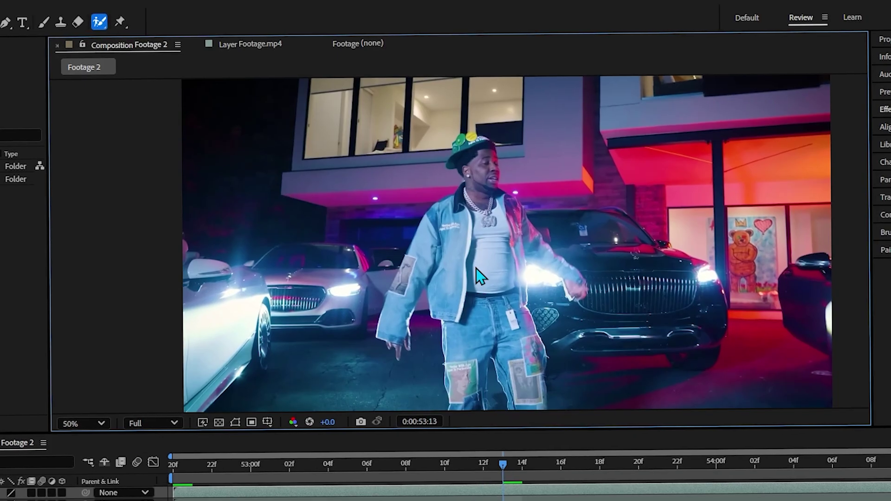
double_click(462, 206)
scroll(455, 208, up, 1)
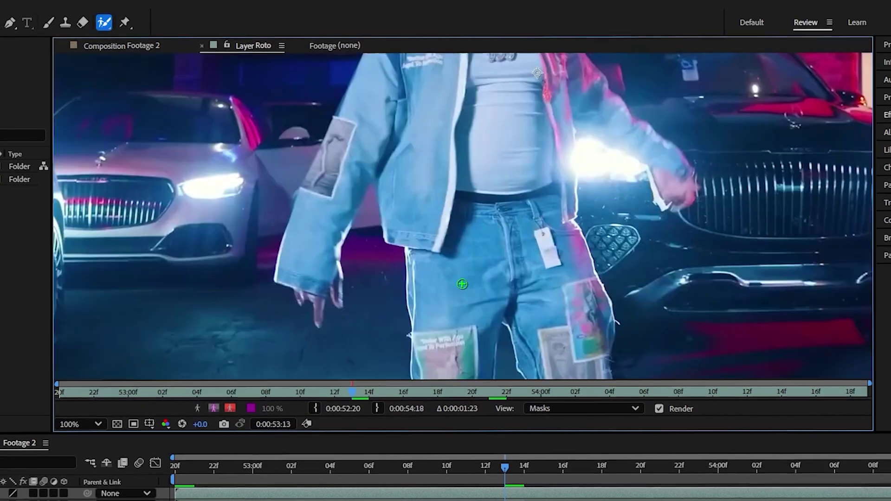
drag(437, 201, 448, 201)
drag(444, 276, 434, 268)
scroll(430, 199, down, 2)
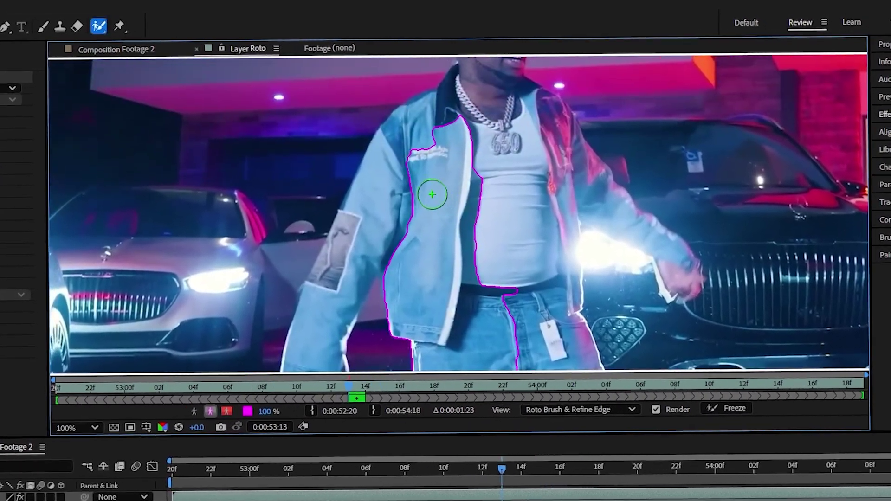
Extend the Roto Brush selection over the man's sleeve, shoulder, collar, face and hat
drag(407, 183, 414, 215)
scroll(453, 214, up, 1)
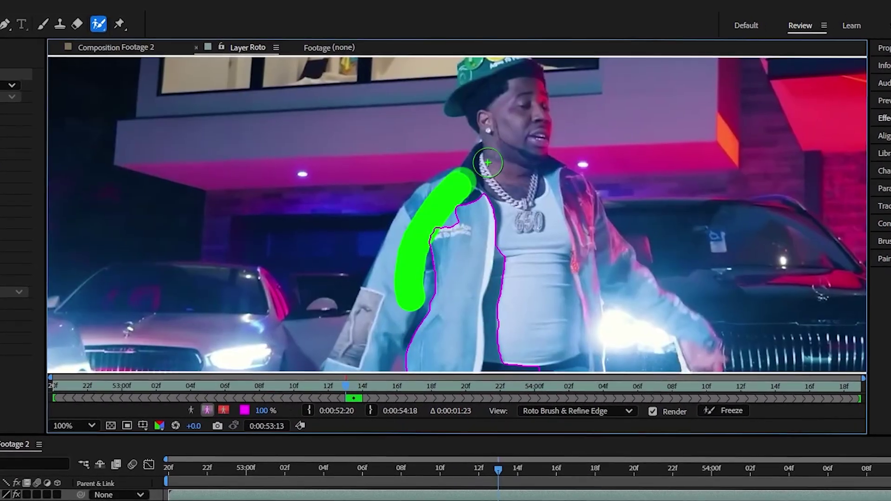
drag(488, 162, 488, 161)
scroll(268, 135, up, 2)
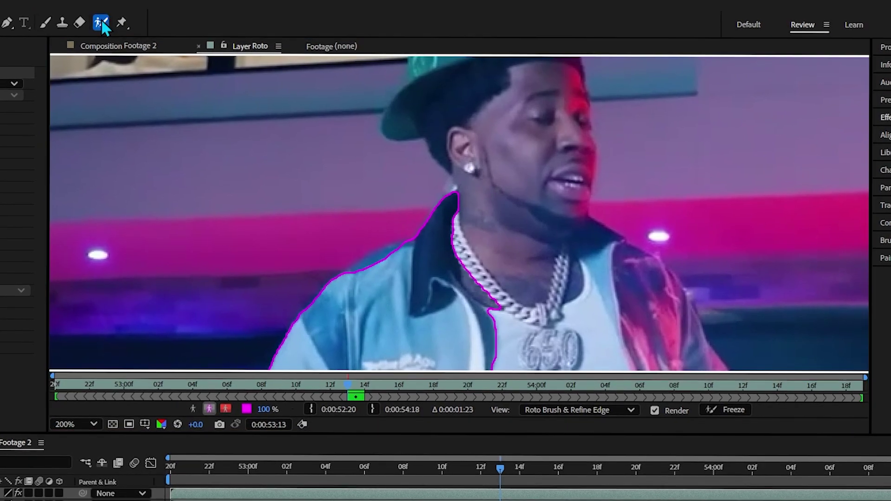
drag(369, 283, 416, 261)
drag(481, 204, 460, 253)
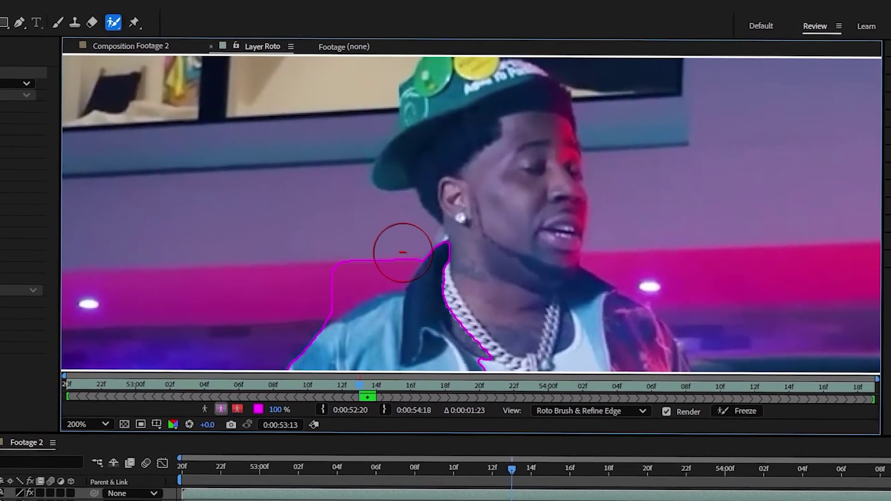
drag(519, 194, 489, 211)
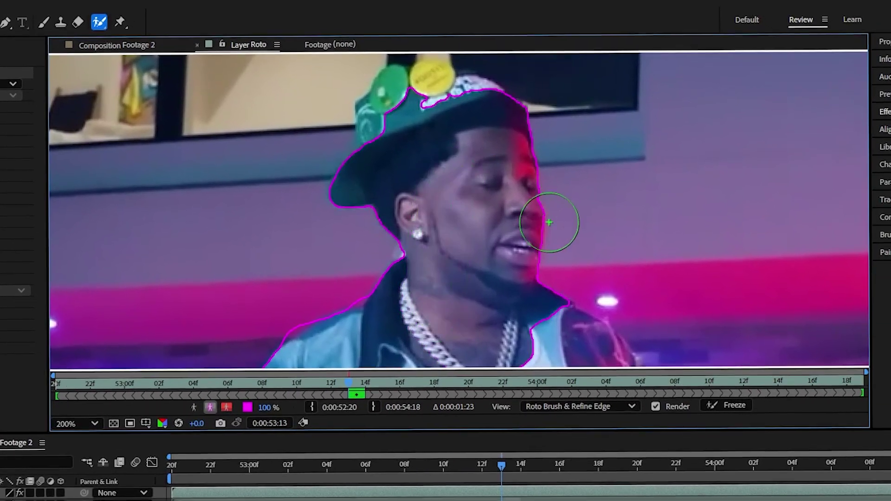
Brush part of the wall beside the man's forehead into the selection and subtract that spill again
mouse_move(554, 139)
mouse_down()
mouse_move(588, 143)
mouse_move(616, 123)
mouse_up()
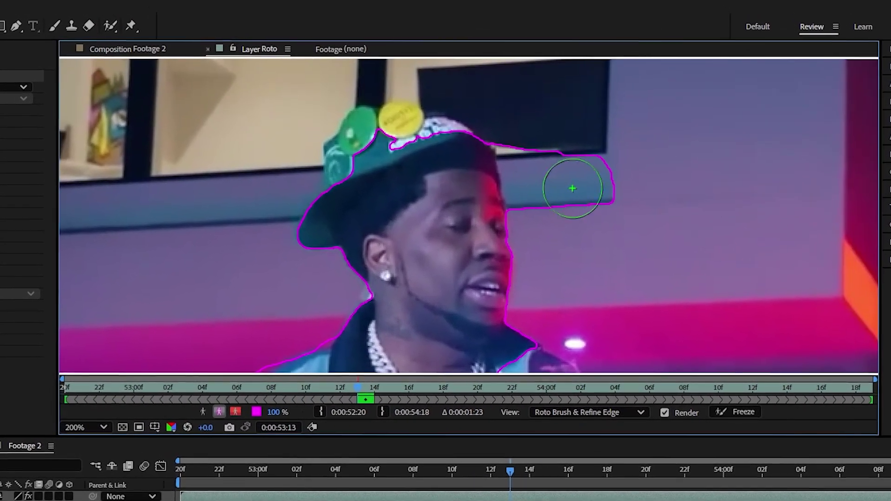
key(alt)
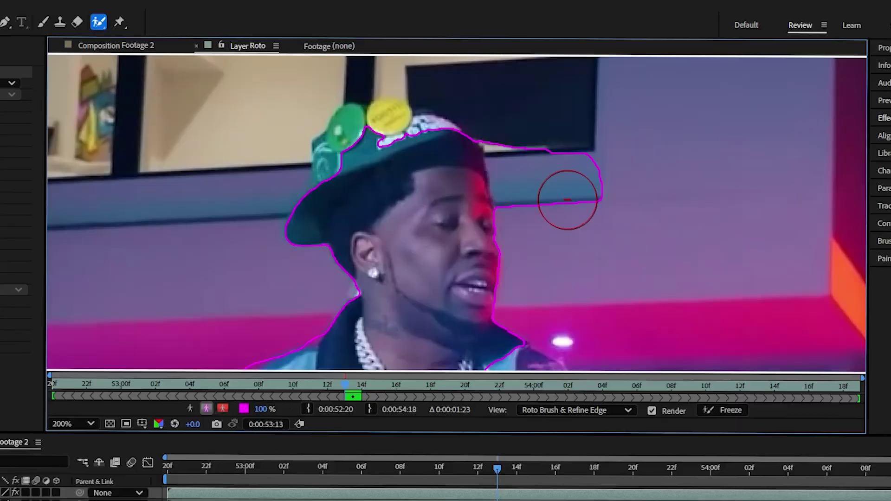
drag(547, 153, 543, 197)
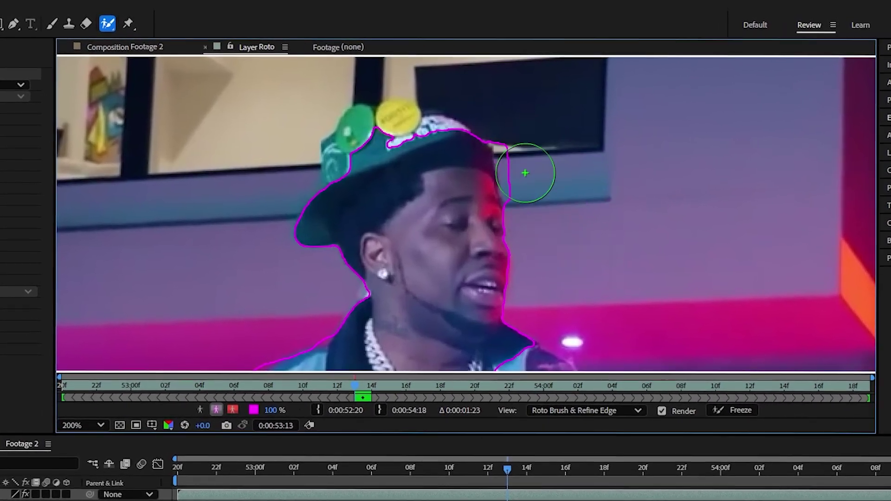
drag(536, 182, 507, 236)
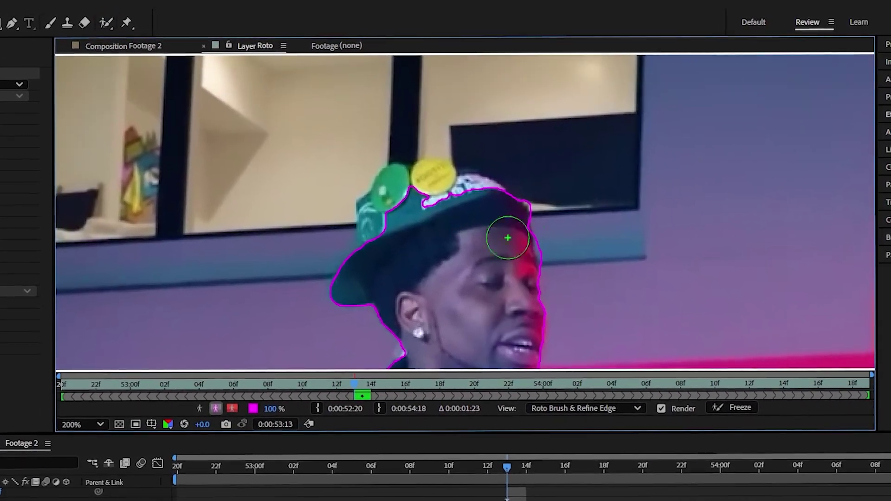
key(alt)
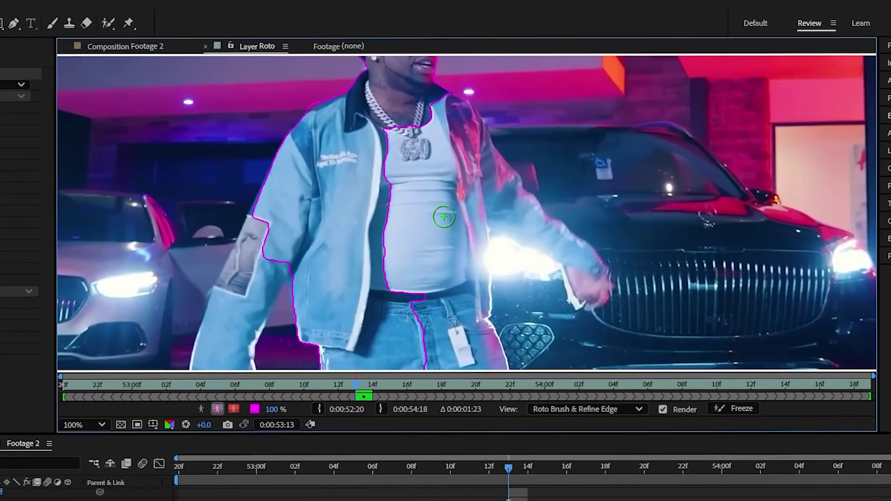
Add the man's chest, the red-lit side of the jacket, the outstretched arm and the remaining jeans to the Roto Brush selection
drag(477, 140, 433, 234)
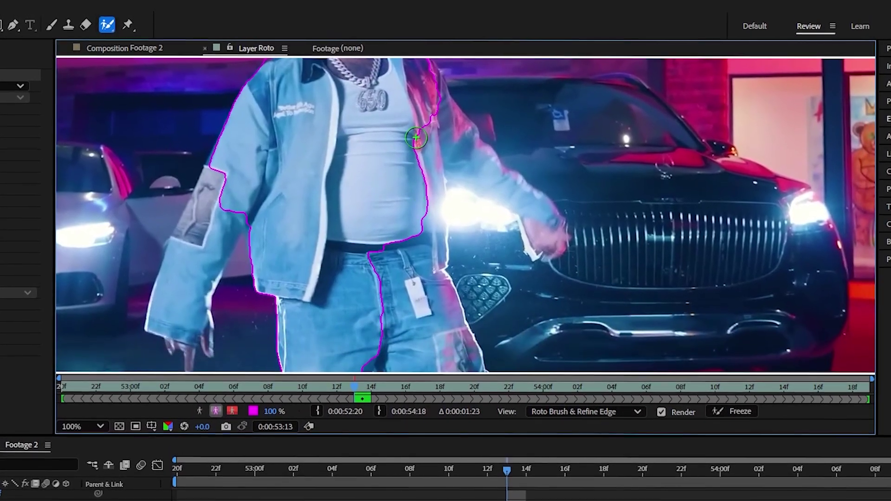
drag(418, 139, 430, 222)
mouse_move(417, 293)
mouse_down()
mouse_move(400, 185)
mouse_move(439, 309)
mouse_move(427, 191)
mouse_move(466, 160)
mouse_move(468, 244)
mouse_move(456, 211)
mouse_up()
drag(464, 102, 454, 357)
drag(477, 253, 529, 309)
drag(679, 335, 426, 374)
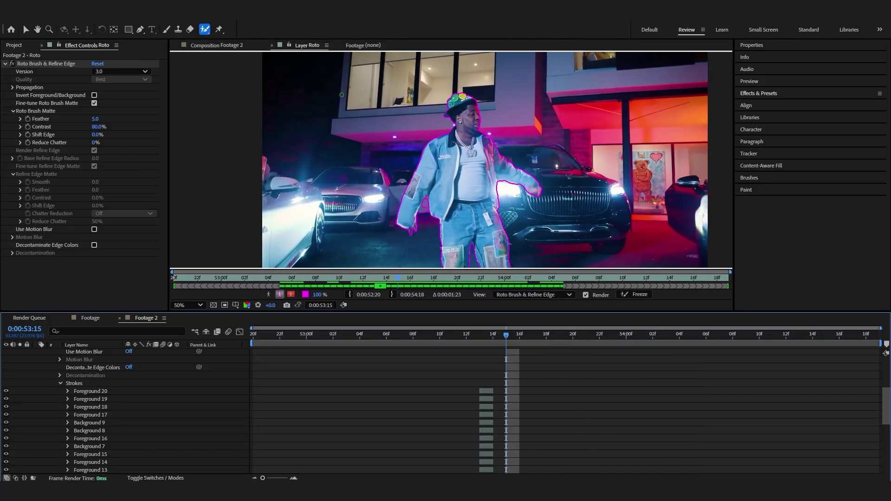
Freeze the Roto Brush propagation and return to the Footage 2 composition with the Roto layer's properties collapsed
click(628, 295)
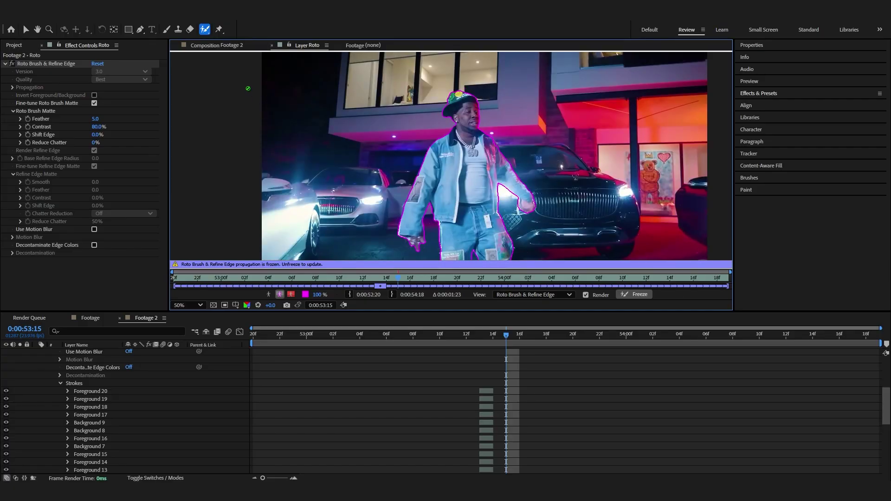
click(222, 49)
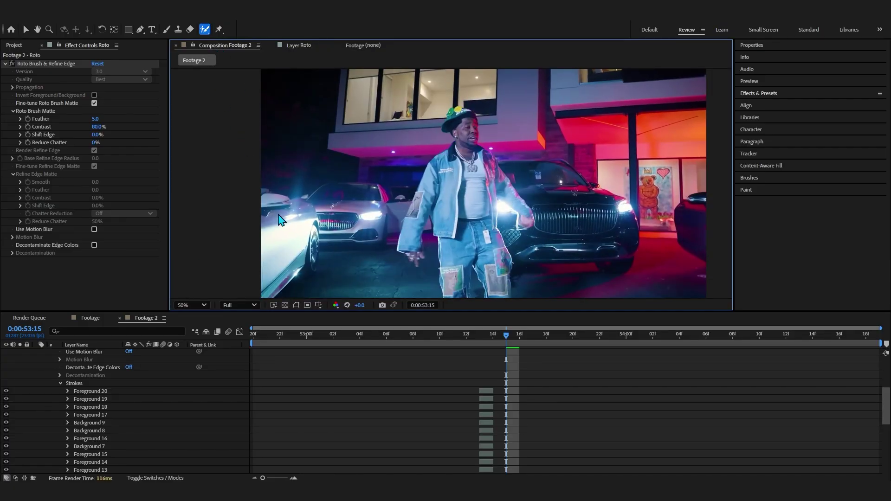
scroll(126, 380, up, 5)
click(36, 354)
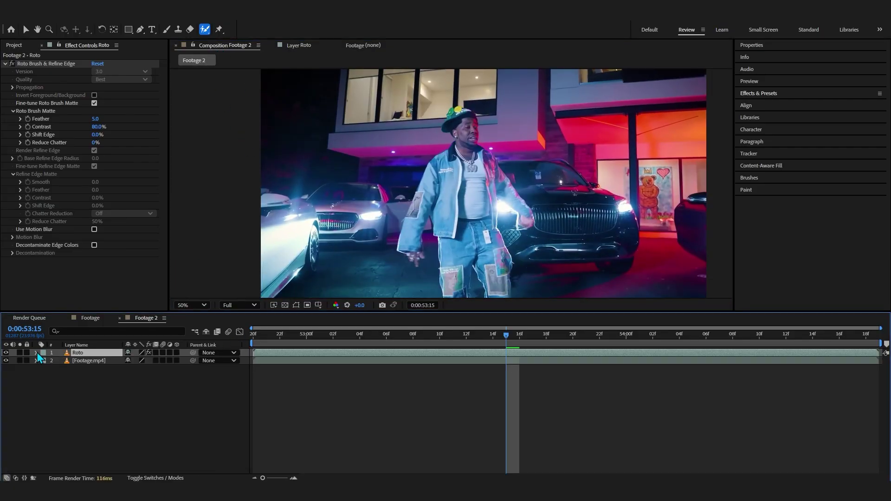
Hide the Footage.mp4 layer temporarily and scrub through the timeline to check the isolated cut-out
click(6, 361)
click(5, 361)
click(6, 361)
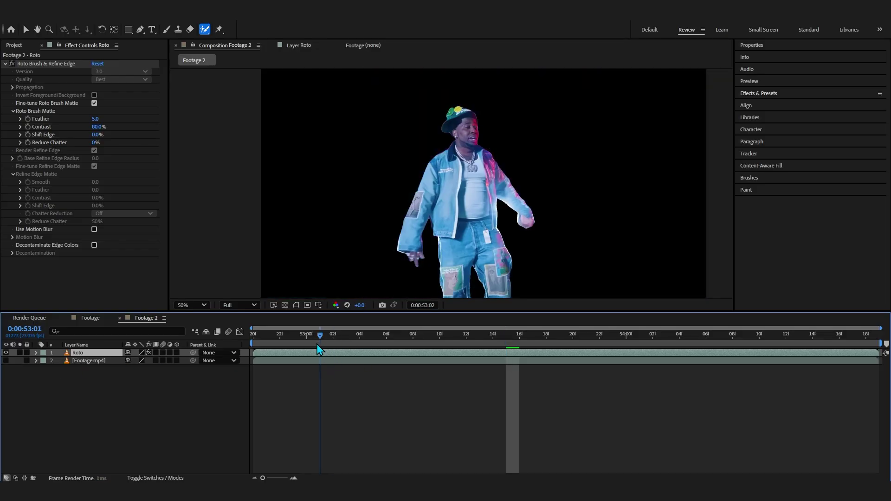
drag(318, 346, 548, 344)
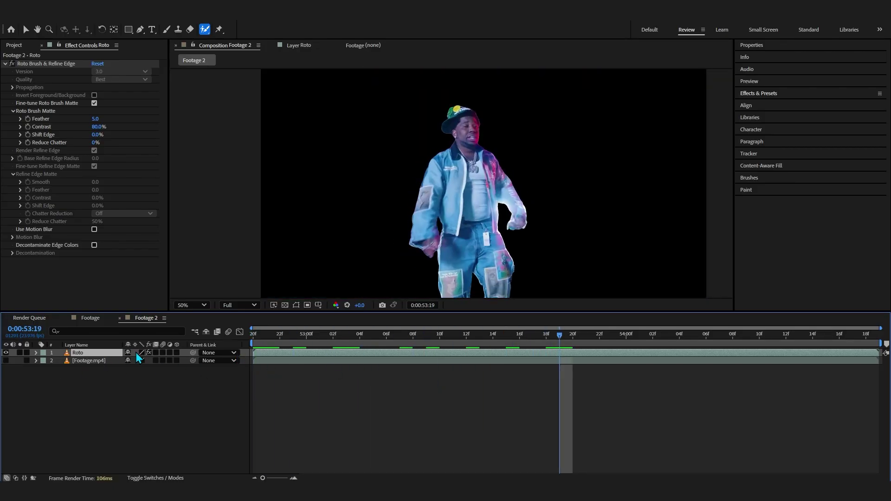
click(5, 361)
Rename the Footage.mp4 layer as BG
click(76, 361)
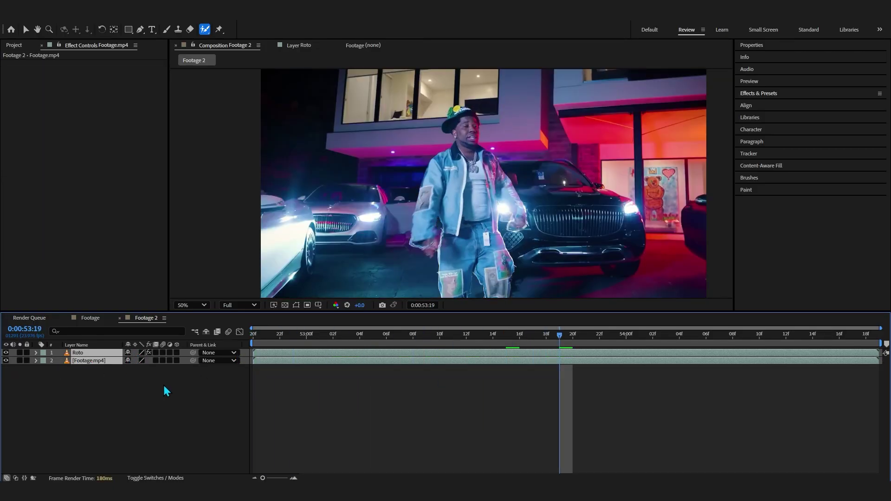
click(80, 362)
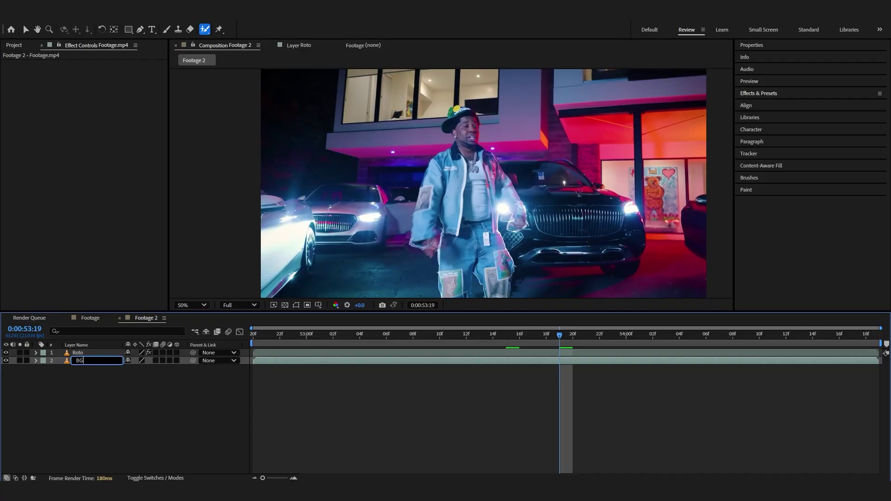
click(78, 353)
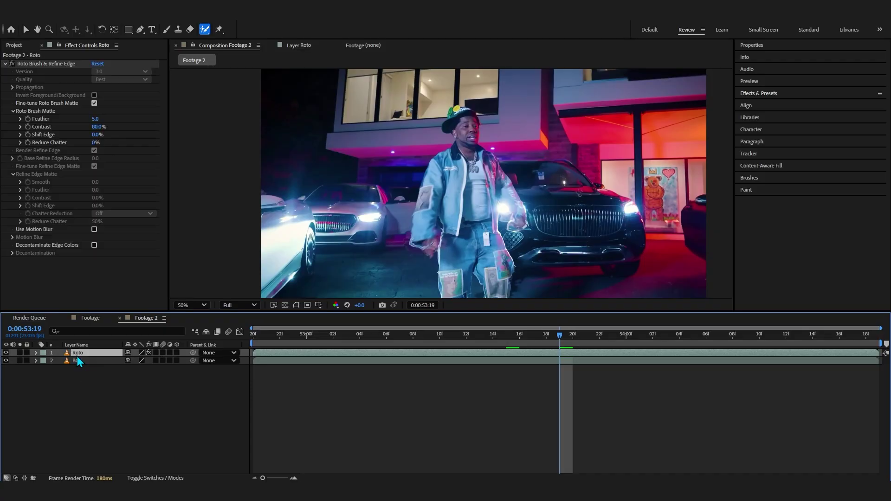
Hide the BG layer and duplicate the Roto layer, naming the copy Roto Invert
click(6, 361)
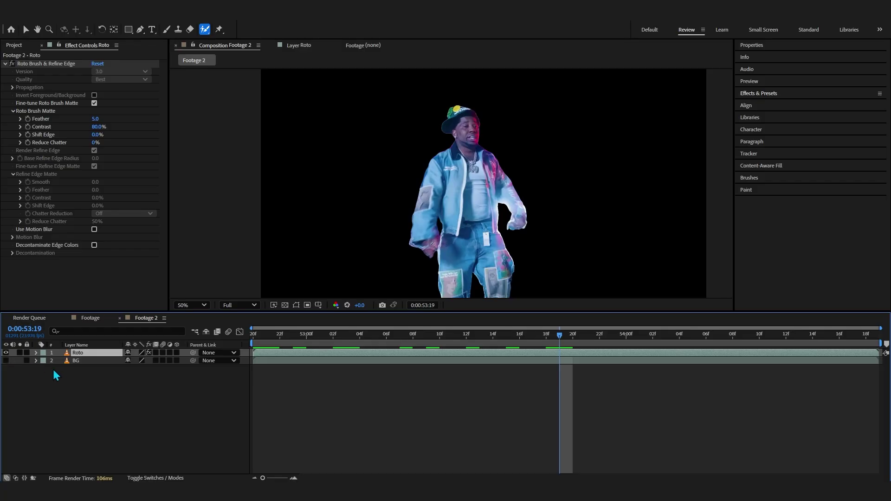
key(ctrl+d)
key(Return)
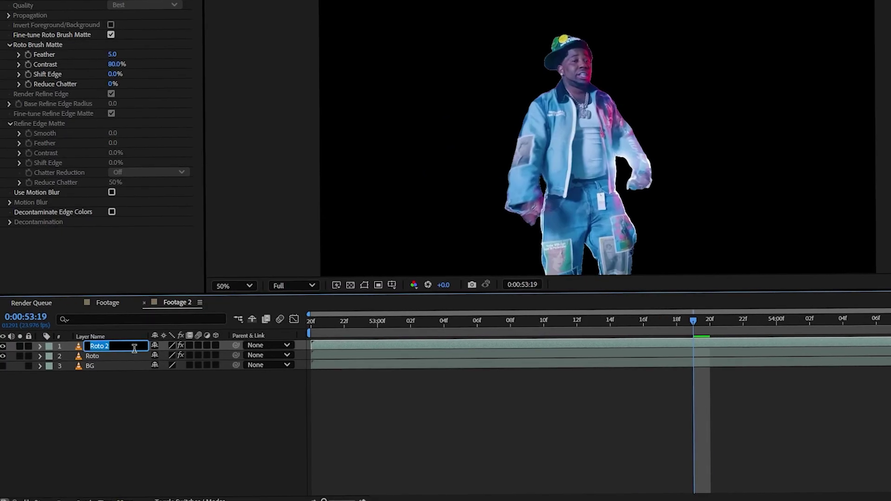
text(Roto Invert)
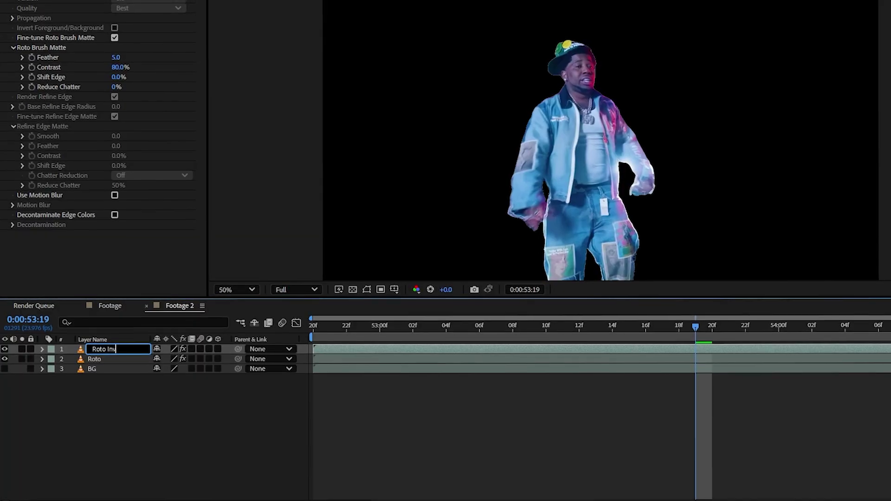
key(Return)
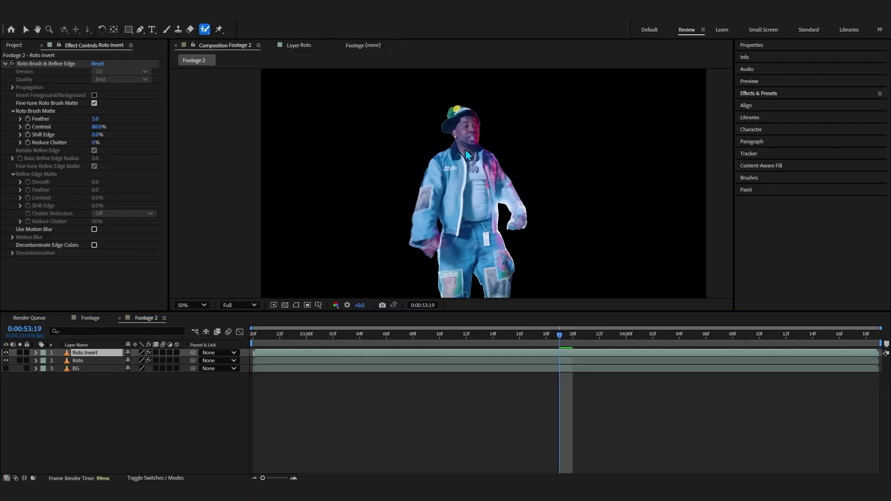
Open the Roto Invert layer at 0:00:53:13 and unfreeze its Roto Brush propagation
double_click(484, 182)
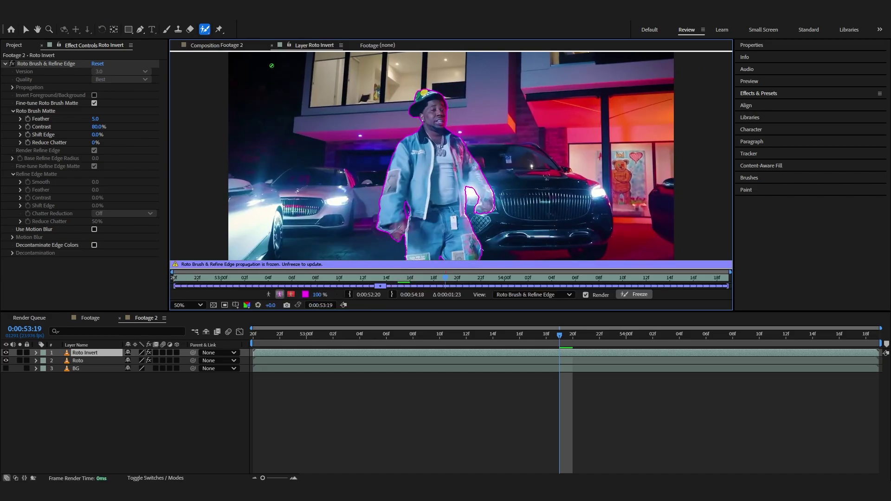
click(51, 65)
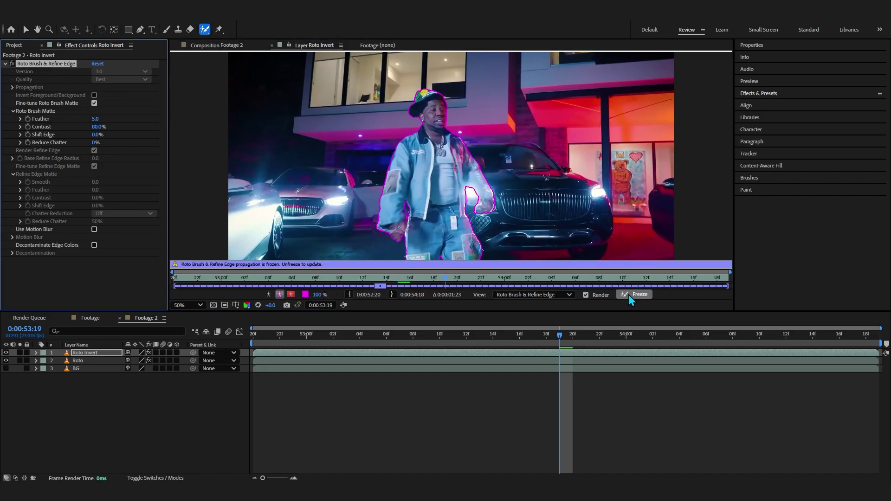
drag(559, 335, 491, 344)
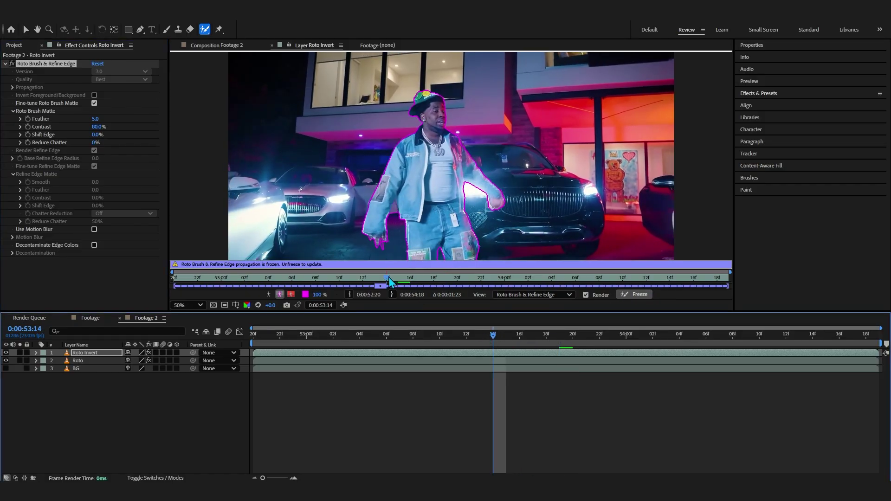
drag(389, 281, 378, 282)
click(627, 295)
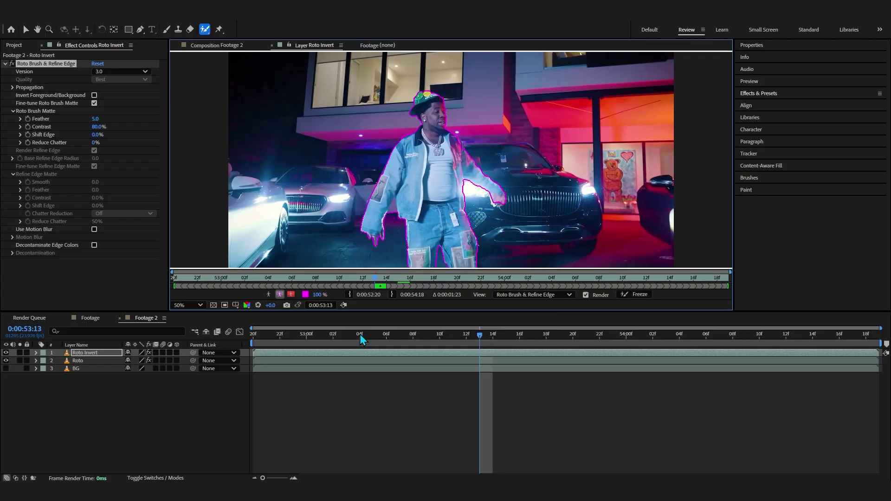
Invert the Roto Brush foreground and background on the Roto Invert layer and freeze the propagation again
click(472, 142)
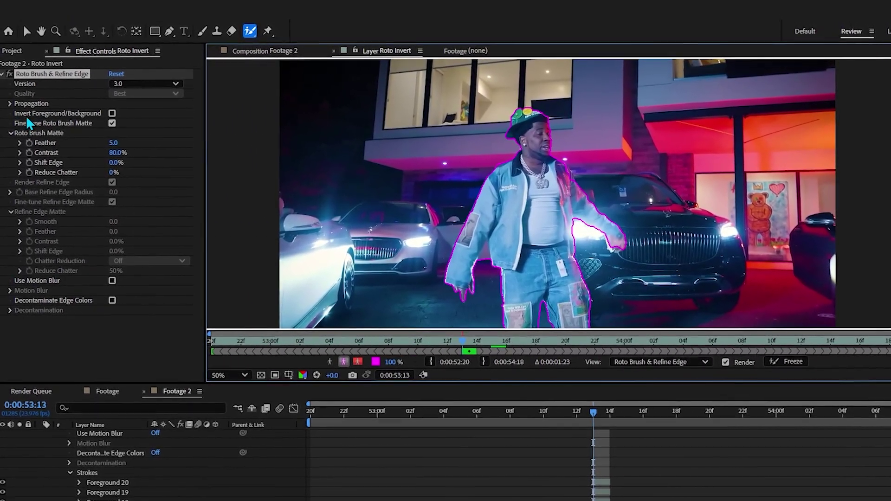
click(114, 109)
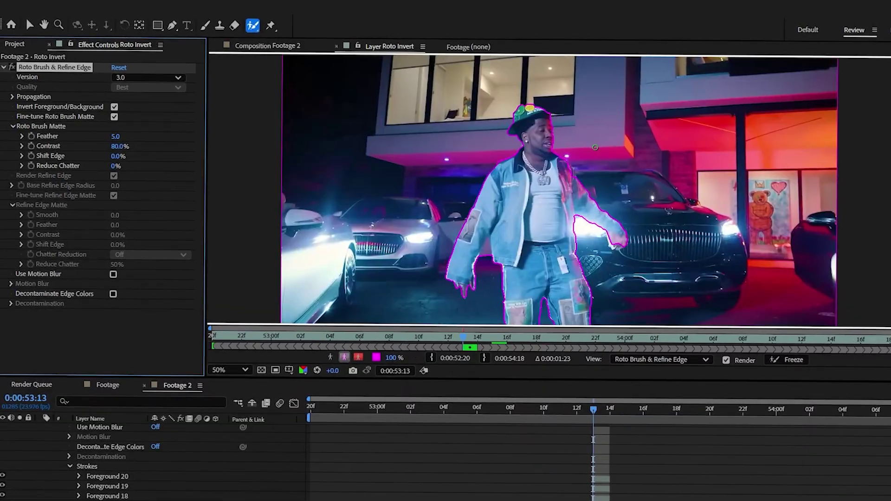
click(787, 360)
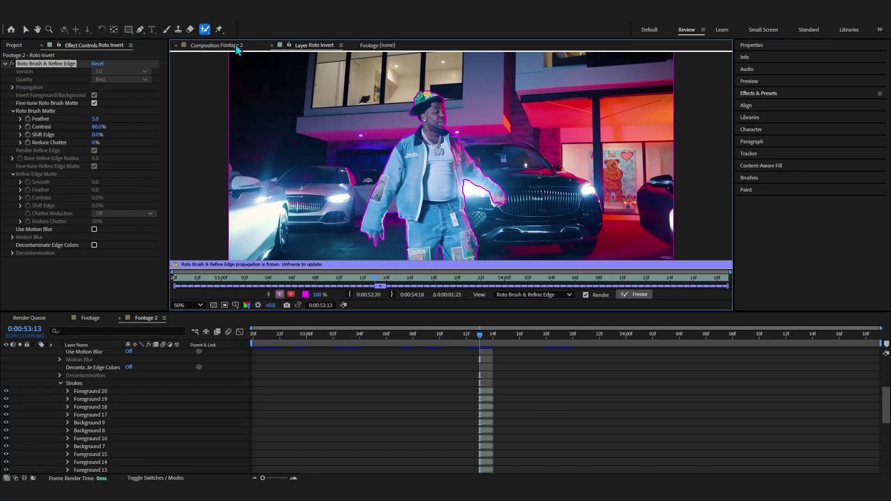
Return to the Footage 2 composition, collapse the Roto Invert properties and scrub through the timeline to check the inverted cut-out
click(236, 46)
scroll(51, 410, up, 5)
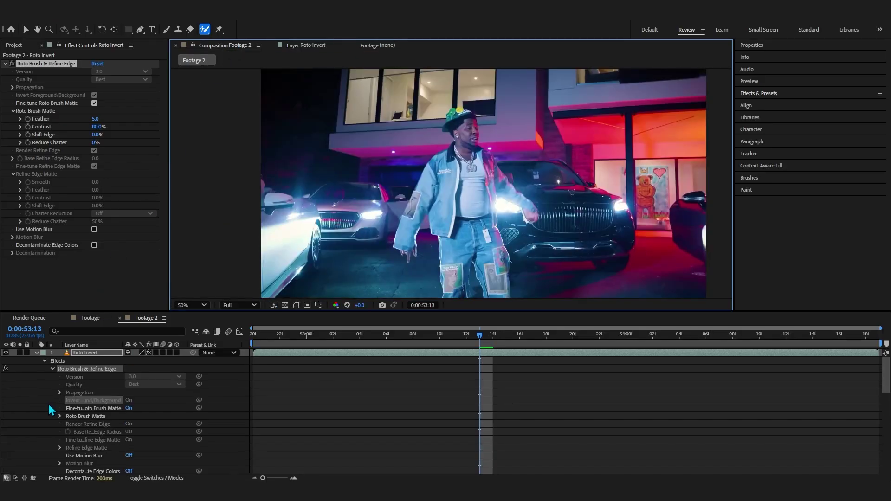
click(36, 352)
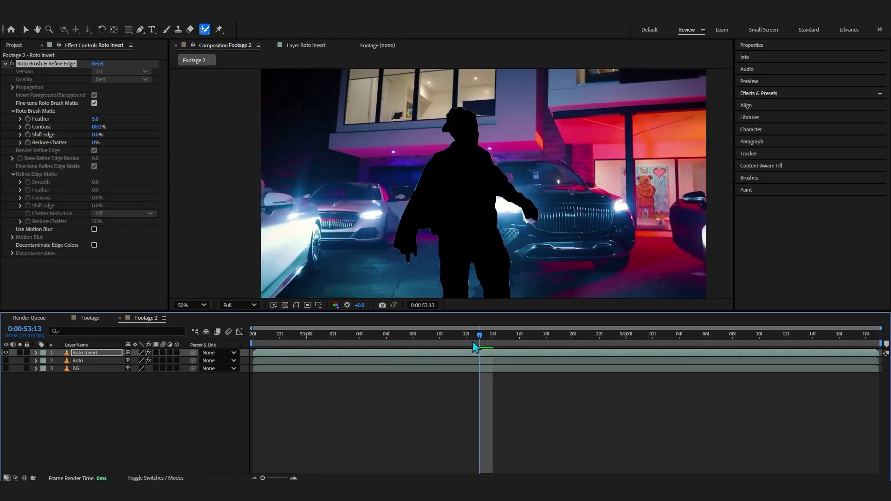
drag(474, 346, 548, 360)
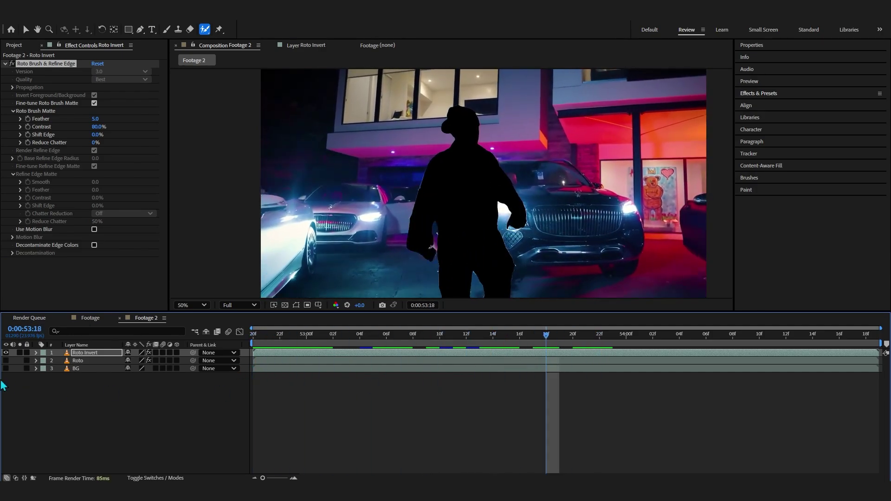
Toggle the visibility of the Roto, BG and Roto Invert layers to compare them, leaving only Roto Invert visible
click(13, 361)
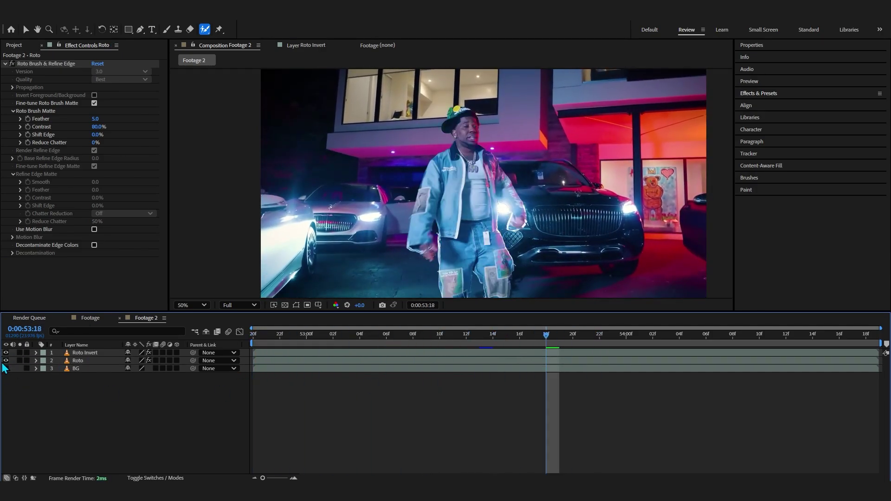
click(5, 361)
click(5, 368)
click(5, 368)
click(6, 369)
click(82, 355)
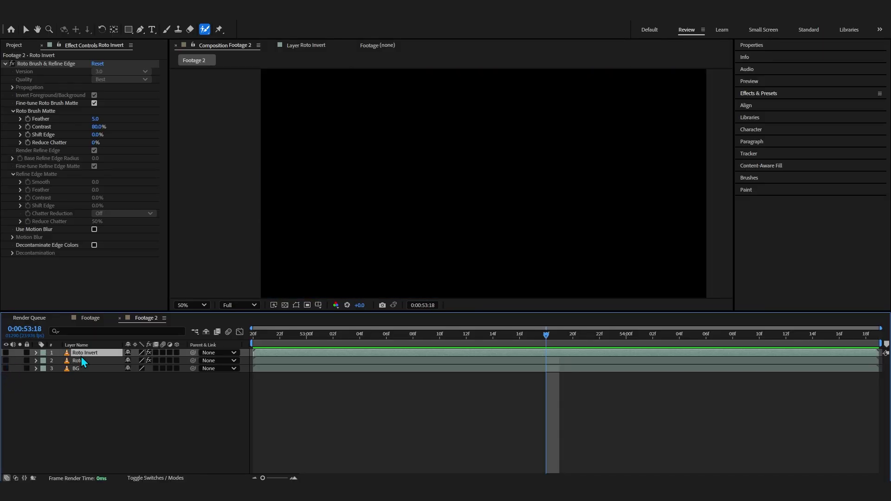
click(6, 352)
click(6, 353)
click(6, 352)
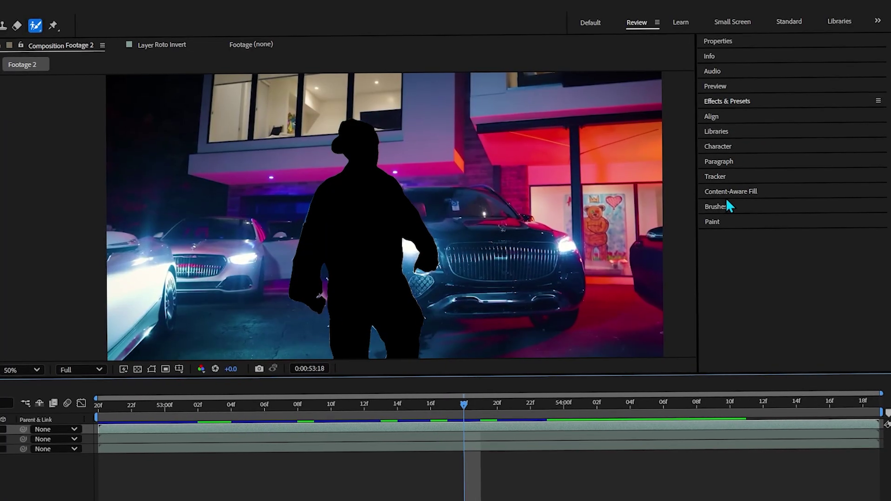
Open the Content-Aware Fill settings and set Alpha Expansion to 6
click(724, 193)
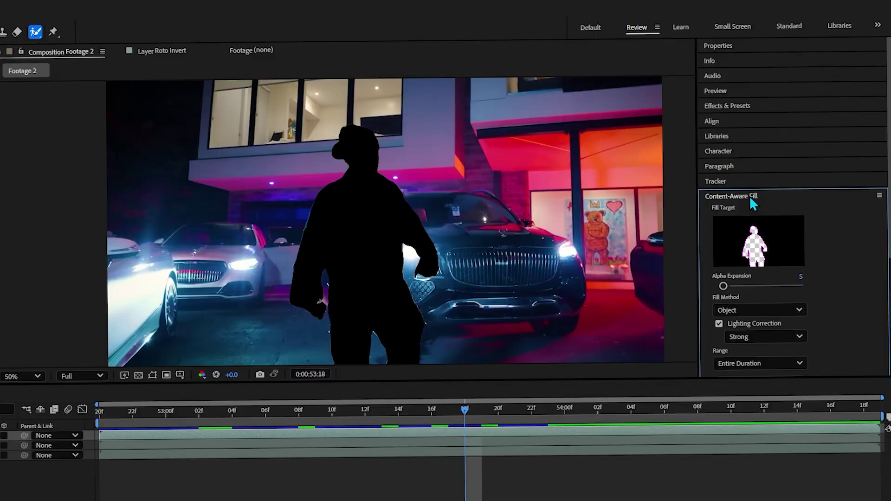
scroll(742, 197, down, 3)
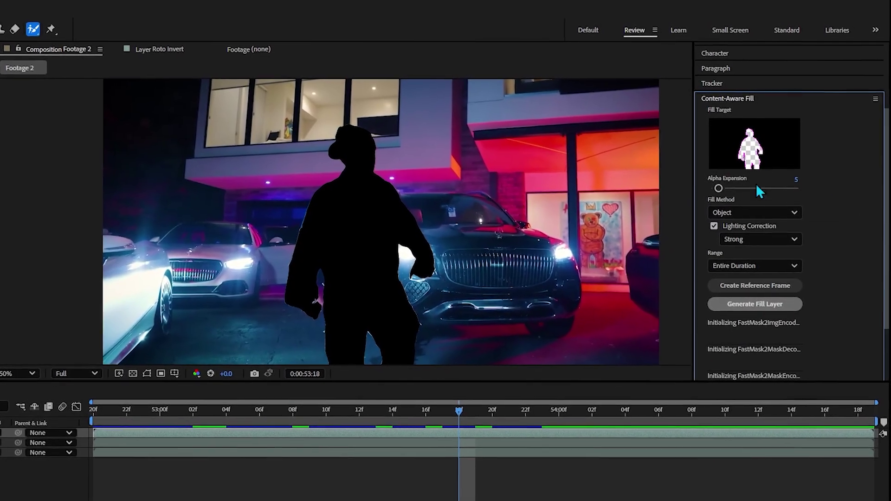
drag(721, 190, 722, 189)
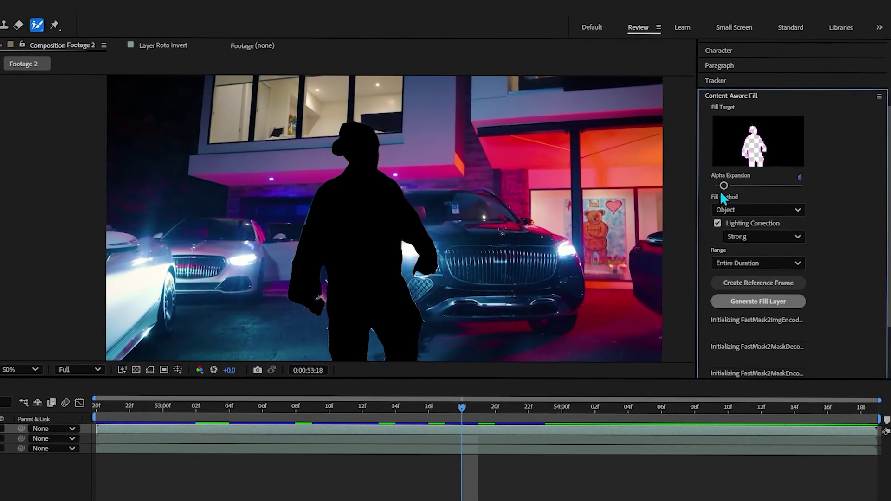
scroll(715, 204, down, 3)
scroll(710, 185, up, 5)
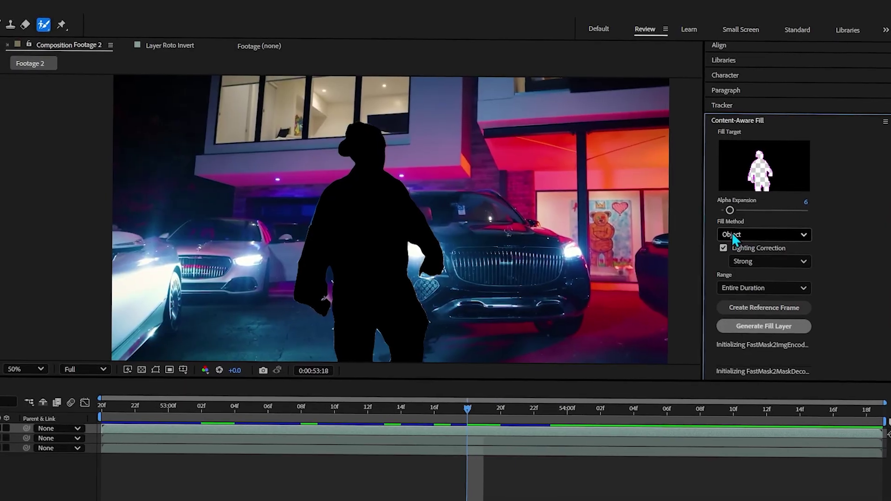
Generate a content-aware fill layer with the Object fill method for the entire duration
click(738, 235)
click(742, 245)
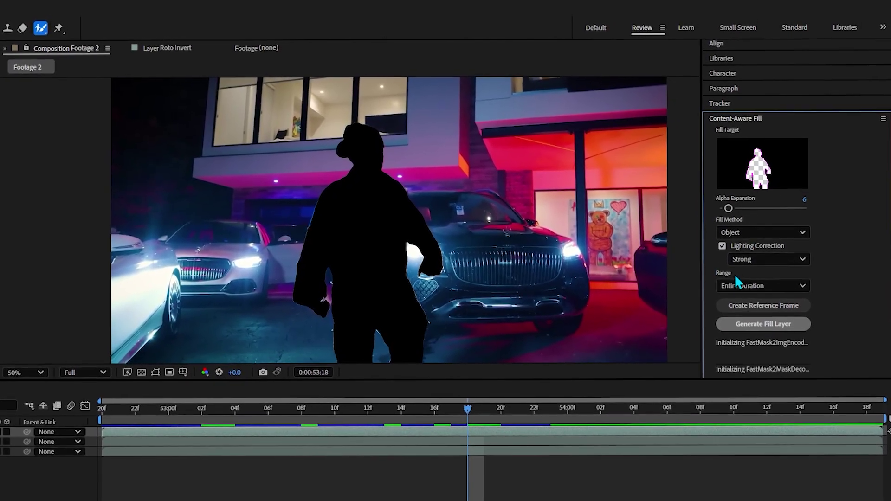
click(755, 331)
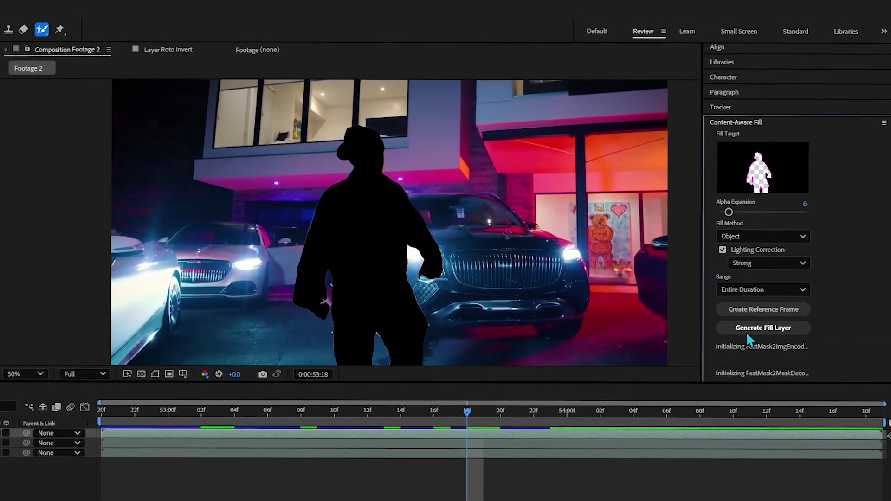
scroll(835, 347, down, 3)
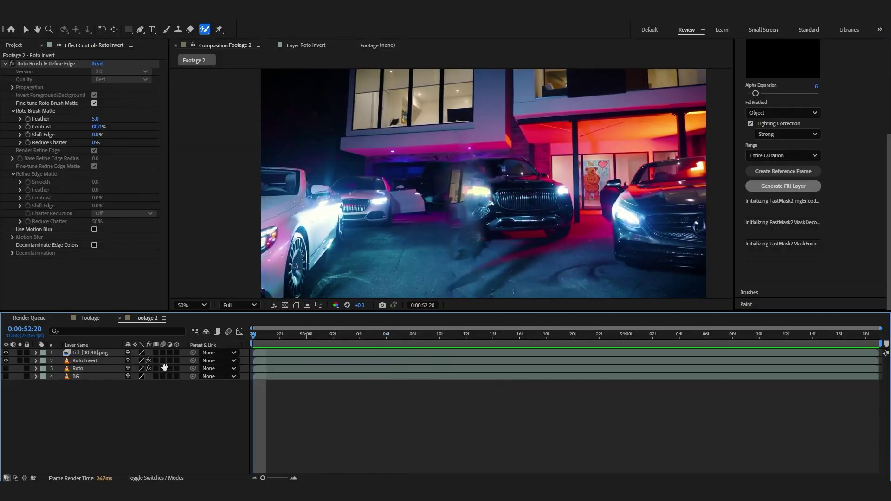
Play back the Footage 2 composition to check the filled background
key(space)
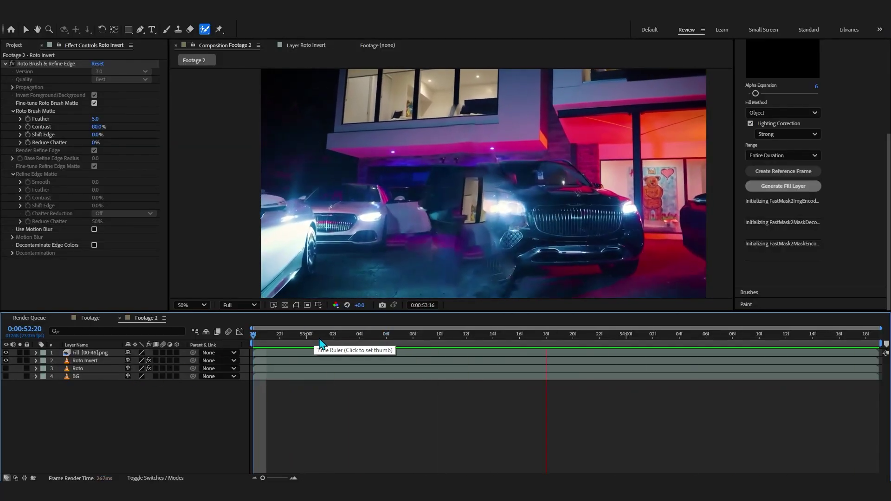
click(292, 352)
key(space)
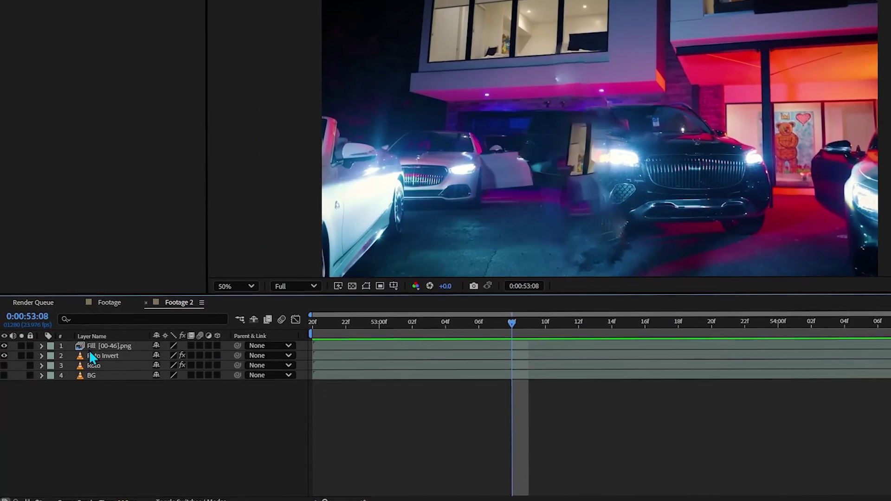
Pre-compose the Fill [00-46].png and Roto Invert layers together, moving all attributes into the new composition
click(76, 353)
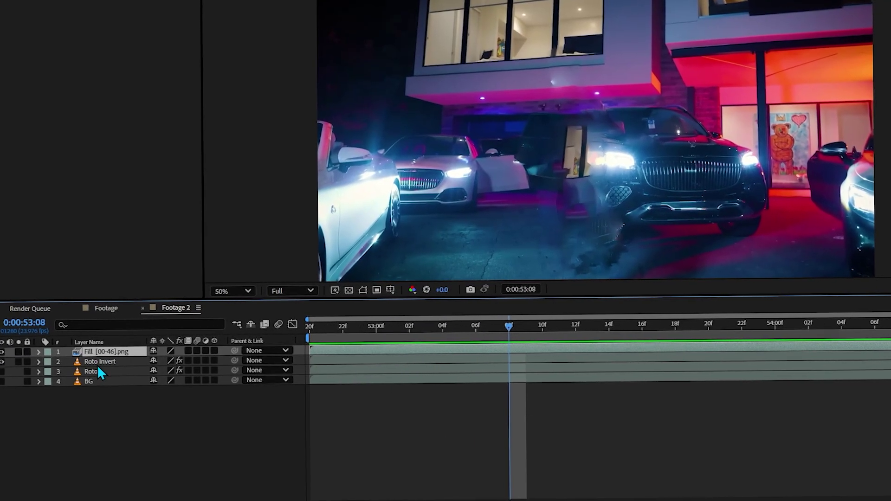
right_click(108, 364)
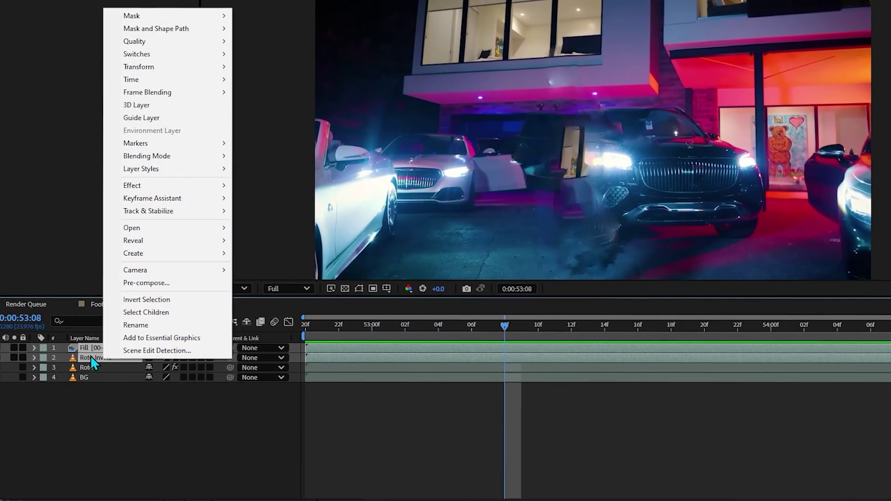
click(138, 283)
drag(581, 104, 614, 72)
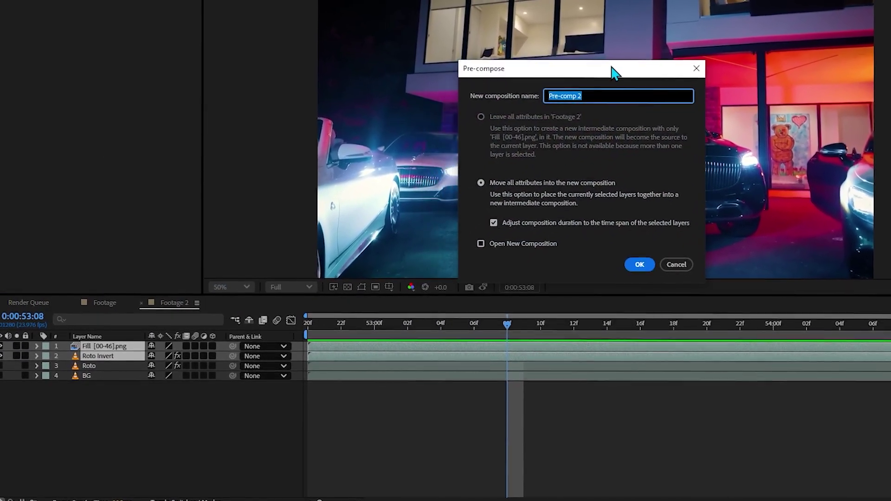
click(641, 265)
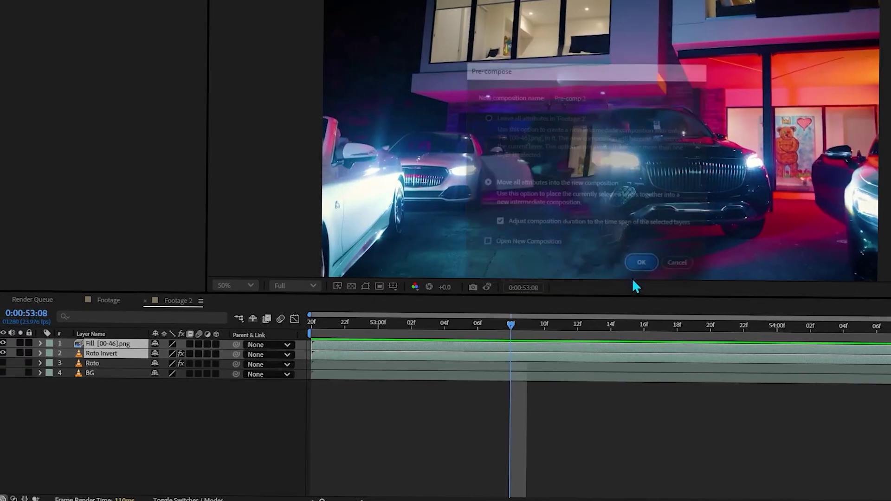
Rename the pre-composed layer as Clean Plate
key(Return)
text(c)
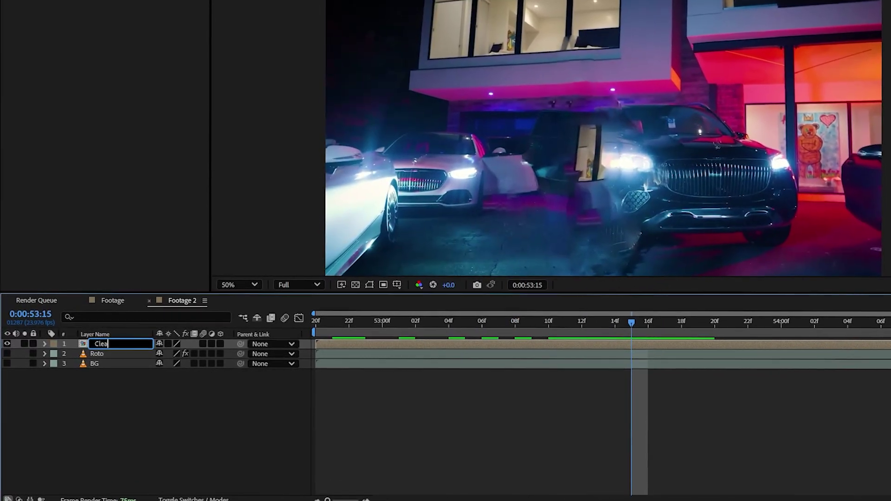
text(lean Plate)
key(Return)
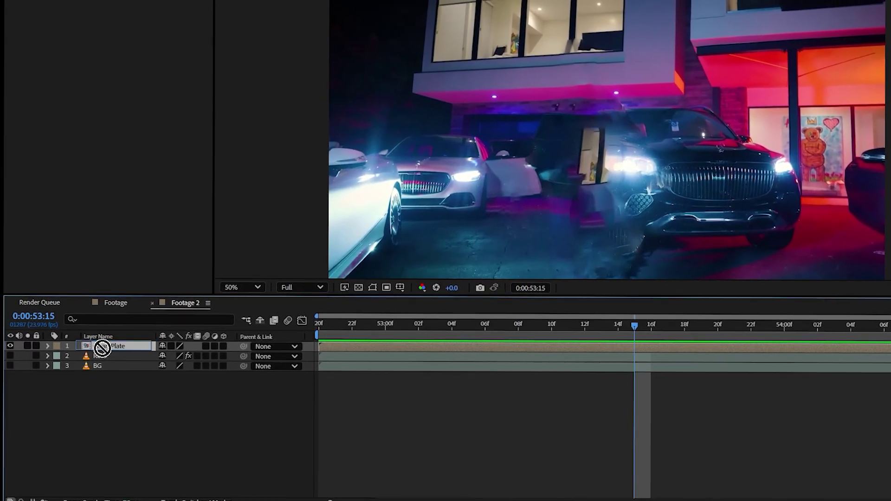
Move the Clean Plate layer below Roto, show the Roto layer and preview the composite
drag(97, 347, 80, 362)
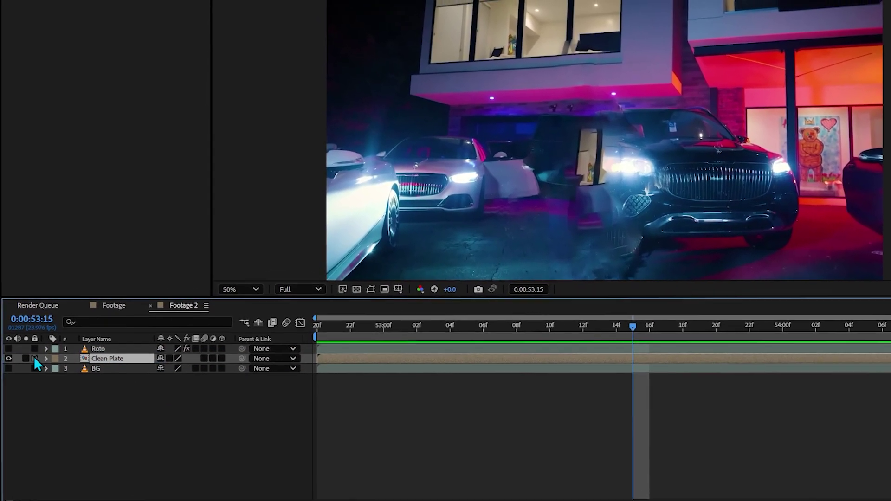
click(8, 349)
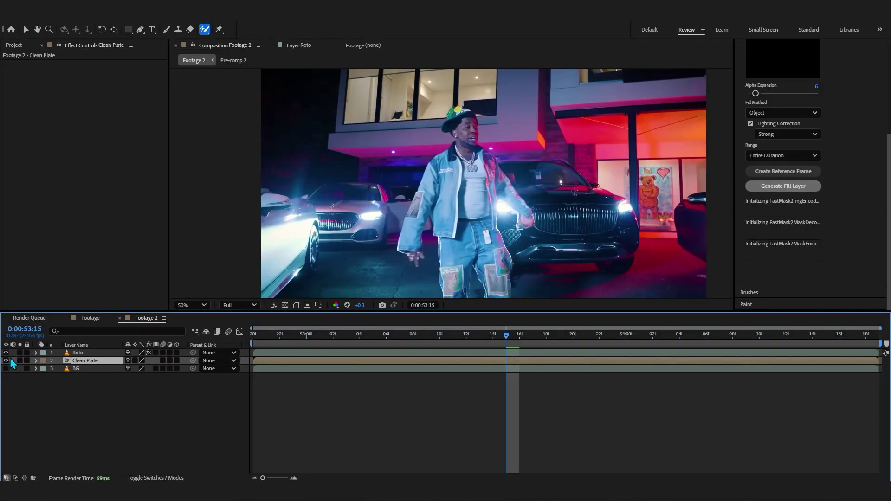
key(space)
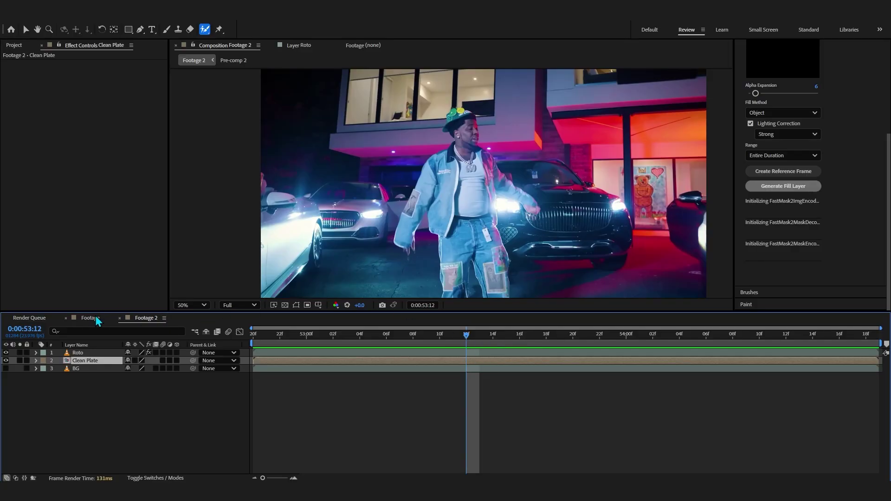
Split the Roto layer at 0:00:53:13 and hide its second part
click(98, 353)
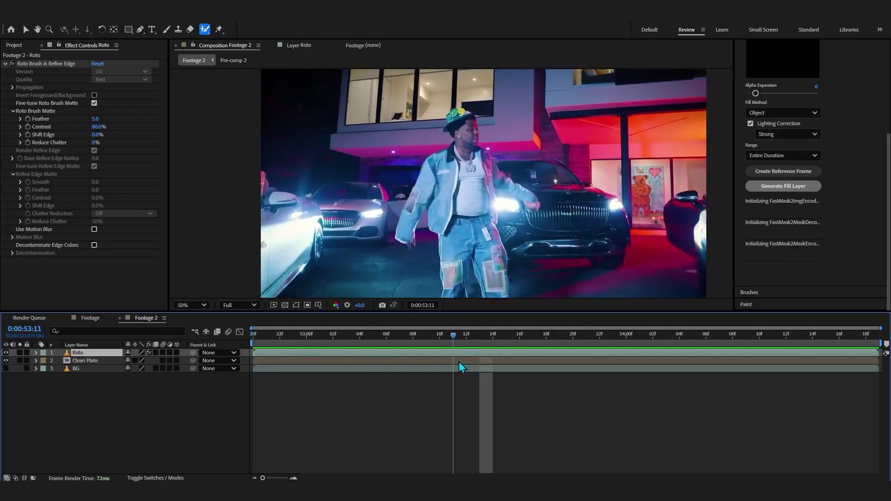
click(484, 361)
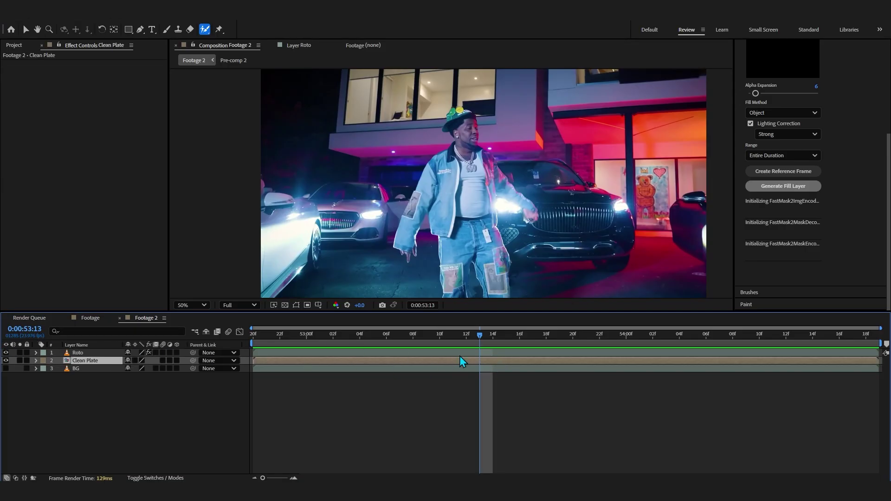
click(488, 353)
key(ctrl+d)
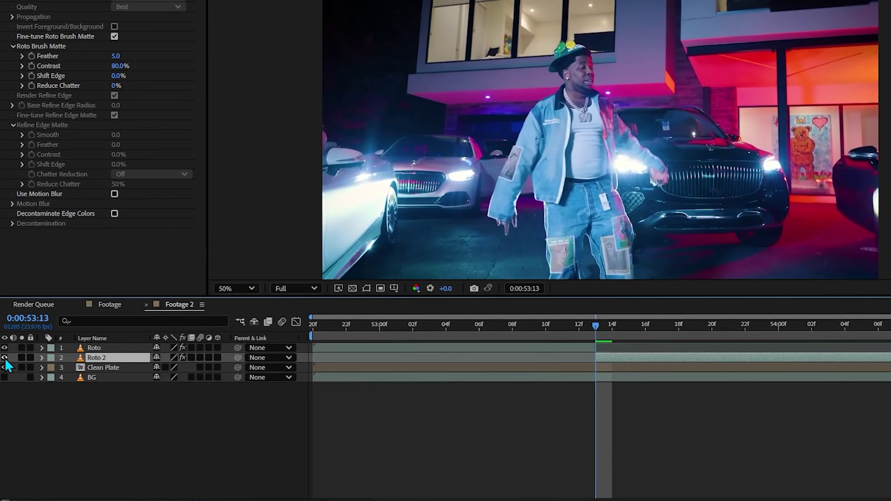
click(6, 361)
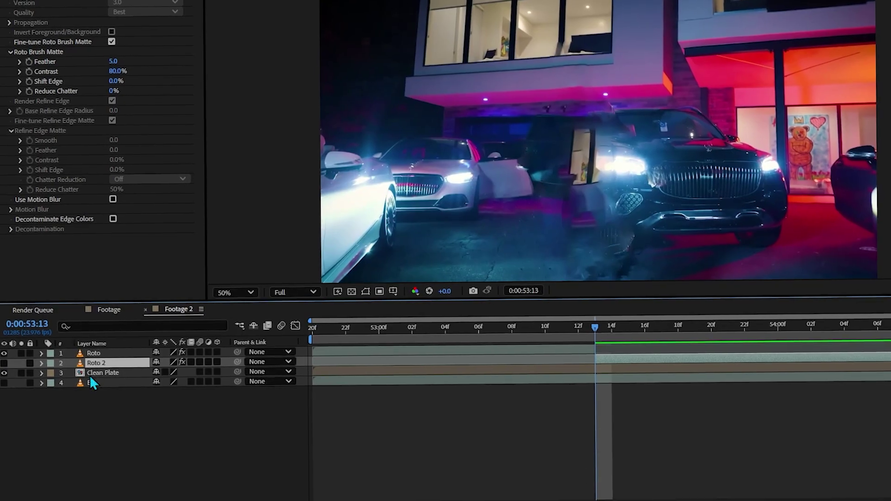
Rename the hidden second Roto layer as Map
key(Return)
text(M)
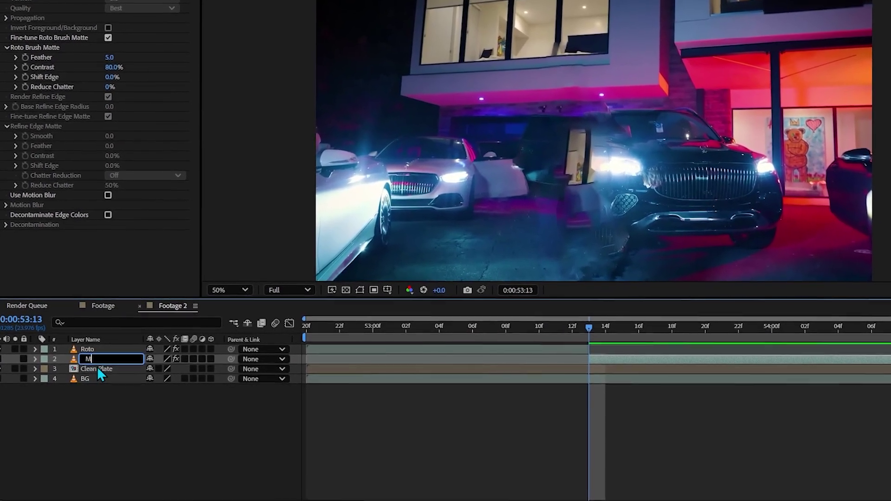
text(ap)
key(Return)
click(84, 355)
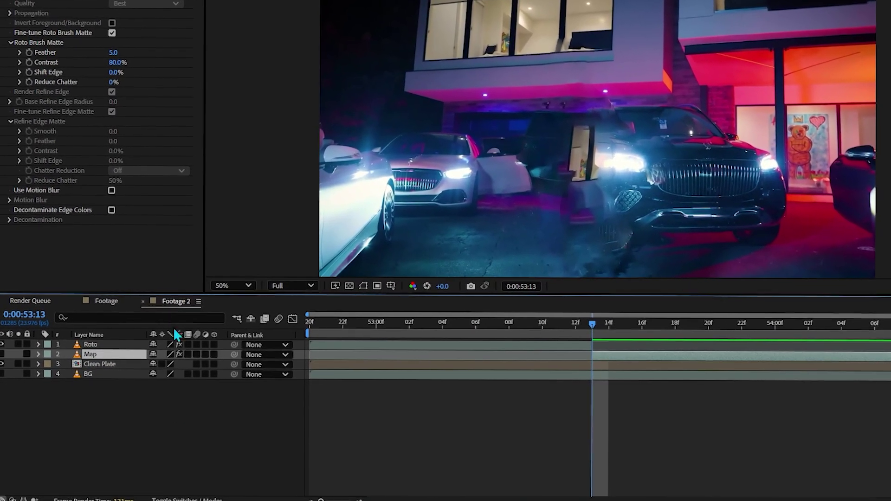
Trim the Clean Plate layer so it starts at 0:00:53:13
click(179, 364)
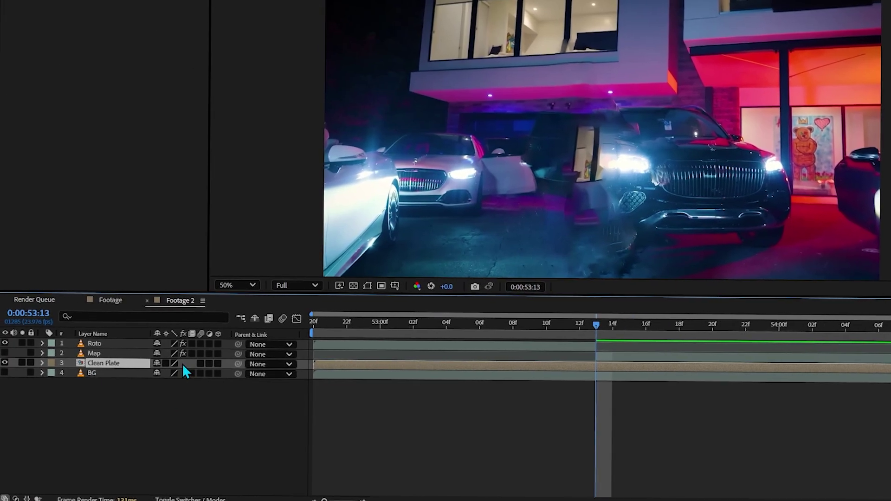
key(alt+[)
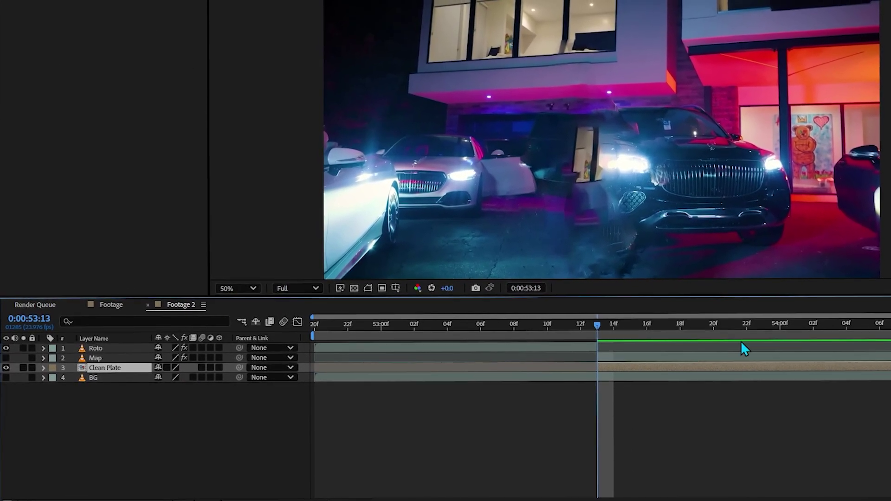
drag(598, 323, 604, 346)
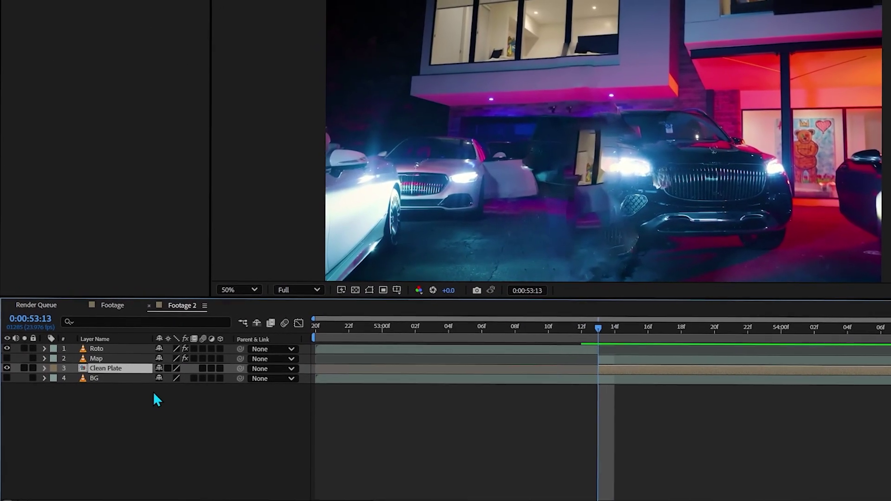
Show the BG layer and scrub around 0:00:53:13 to check the man's disappearance
click(157, 394)
click(13, 375)
click(14, 374)
click(14, 375)
click(104, 375)
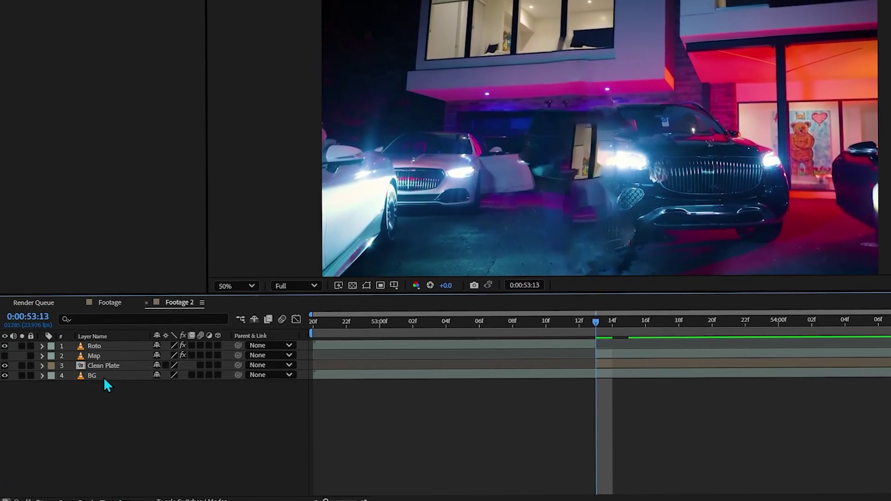
drag(598, 359, 572, 365)
click(452, 369)
click(493, 380)
drag(457, 371, 494, 387)
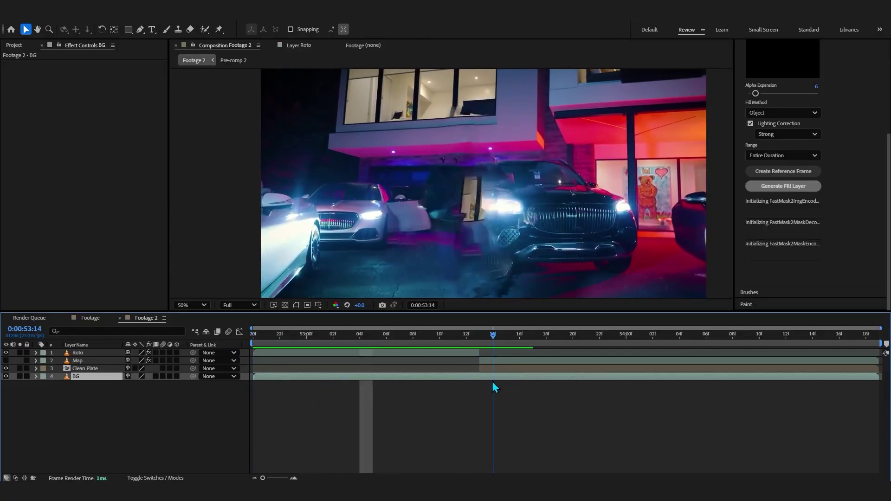
Apply the S_DistortChroma effect to the Clean Plate layer
click(82, 369)
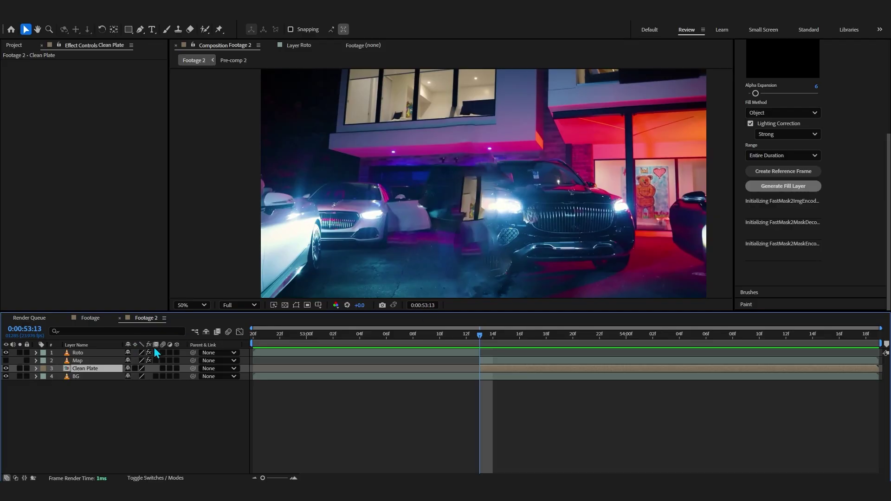
key(ctrl+space)
text(disto)
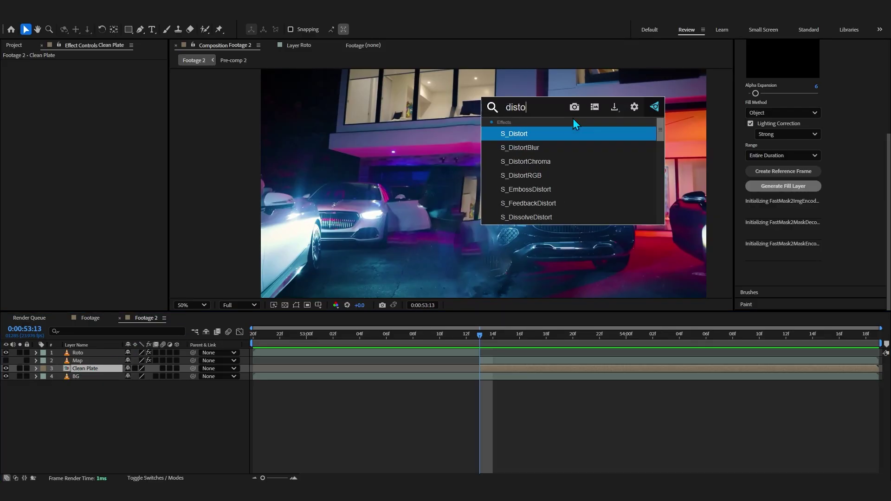
click(600, 158)
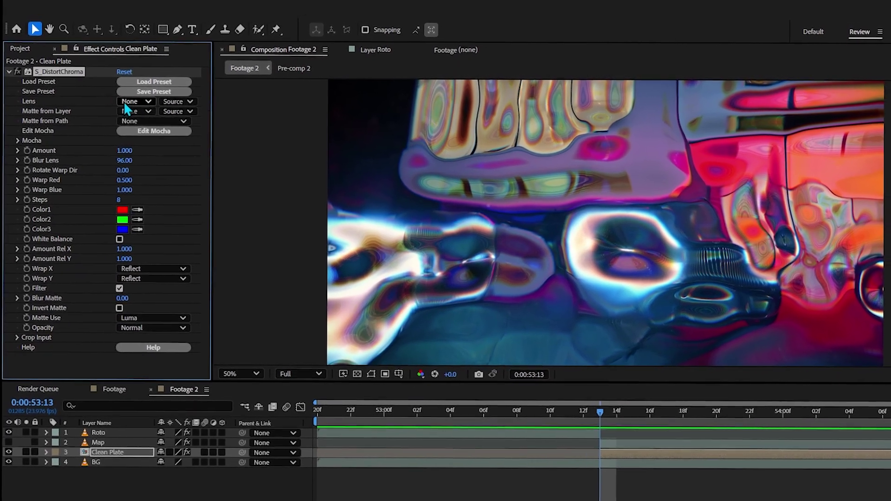
Set the S_DistortChroma Lens input to the Map layer with Effects & Masks
click(139, 98)
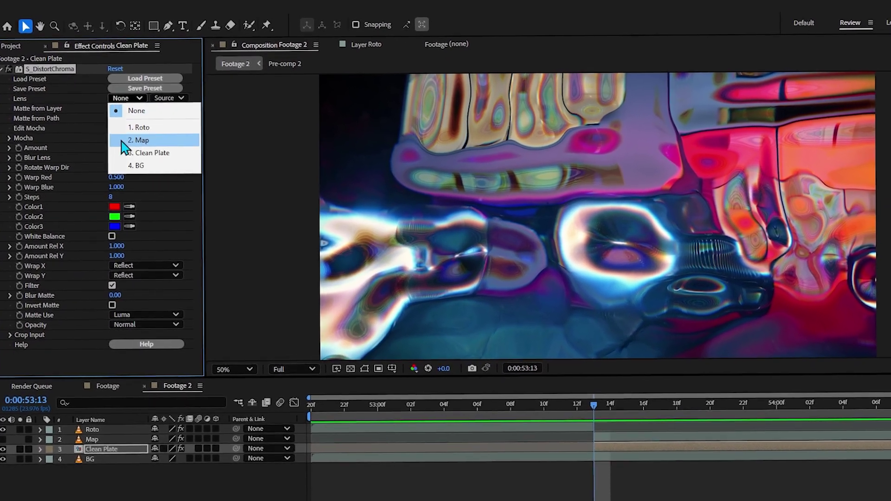
click(123, 141)
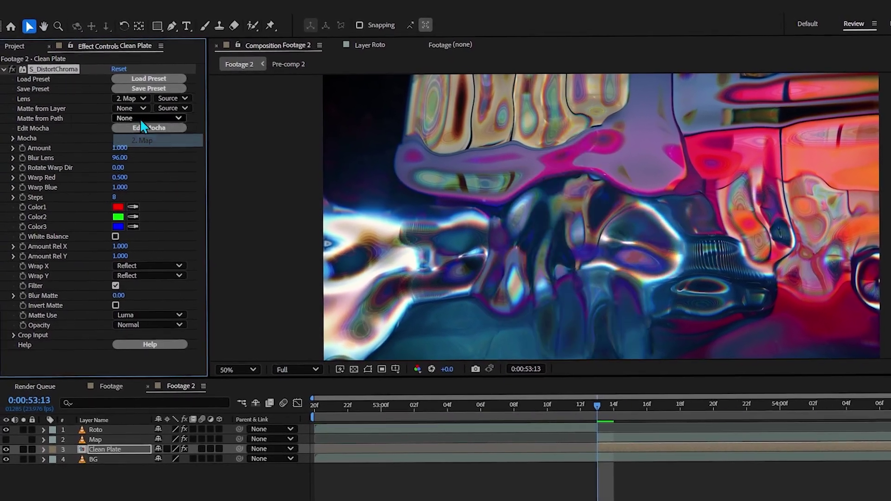
click(180, 102)
click(180, 102)
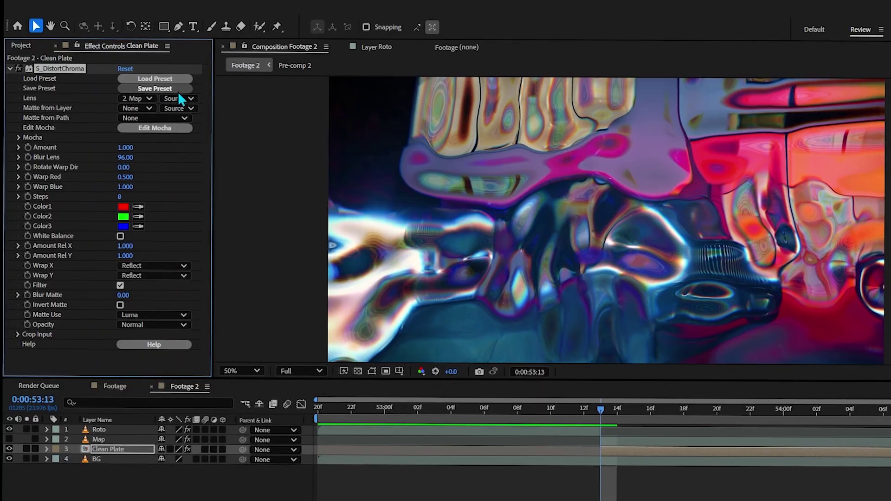
click(181, 103)
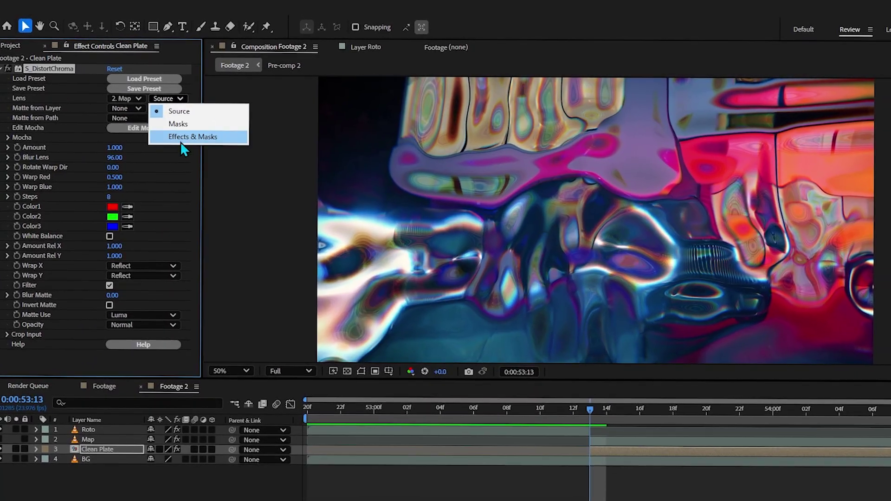
click(185, 138)
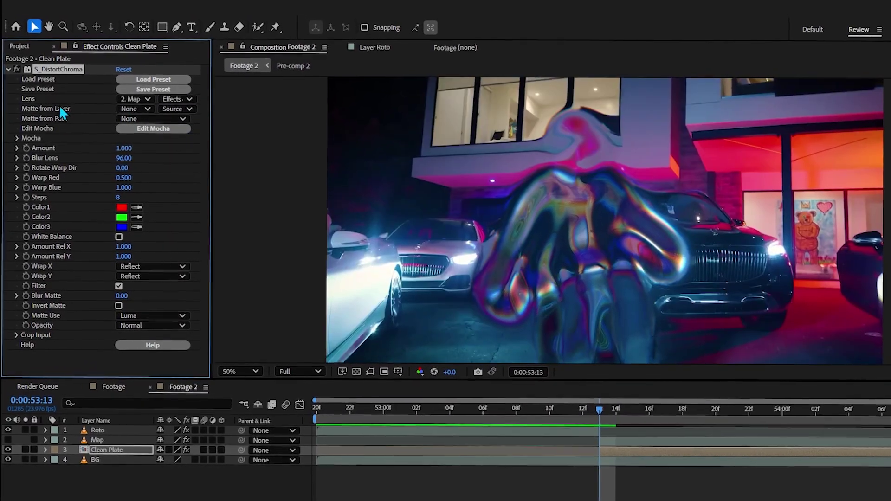
Set Matte from Layer to the Map layer, also with Effects & Masks
click(133, 109)
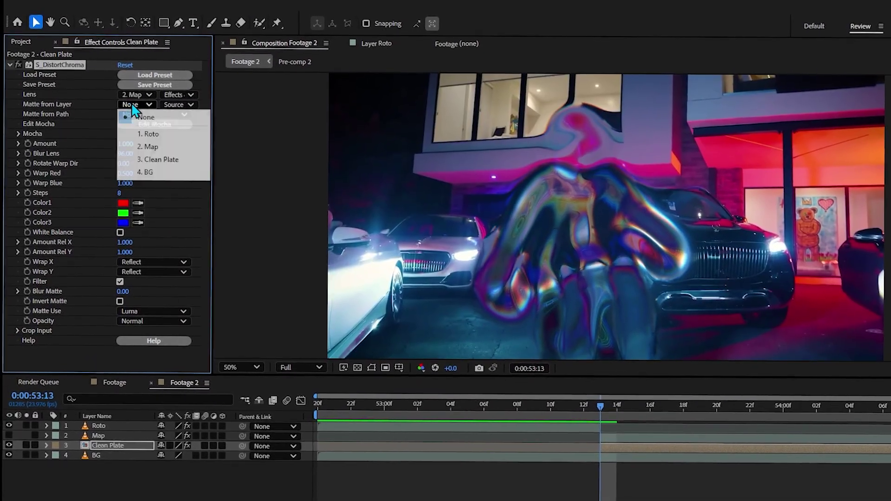
click(139, 153)
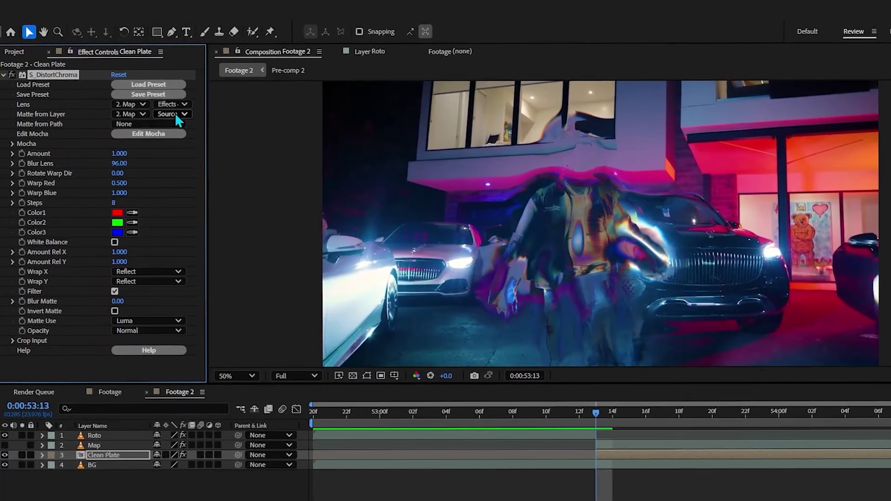
click(174, 111)
click(185, 150)
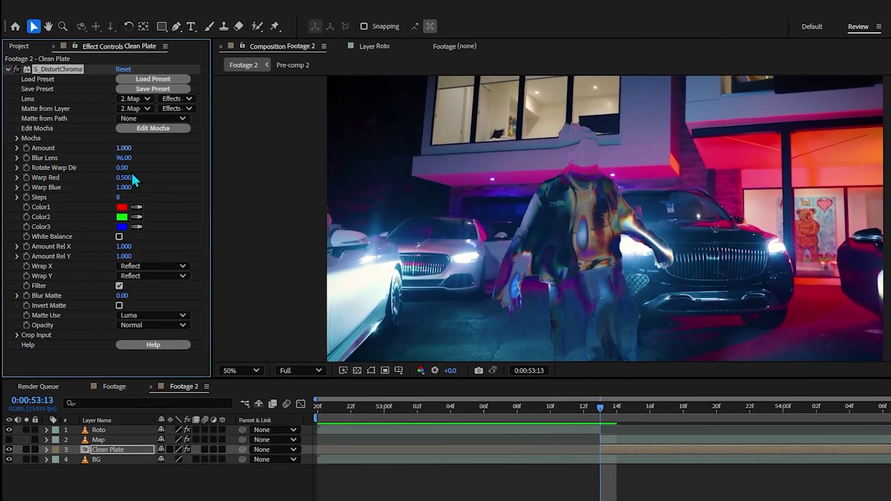
Try a Blur Lens of 3 and an Amount of 0.430 in S_DistortChroma, checking the distortion at other frames
drag(125, 158, 76, 175)
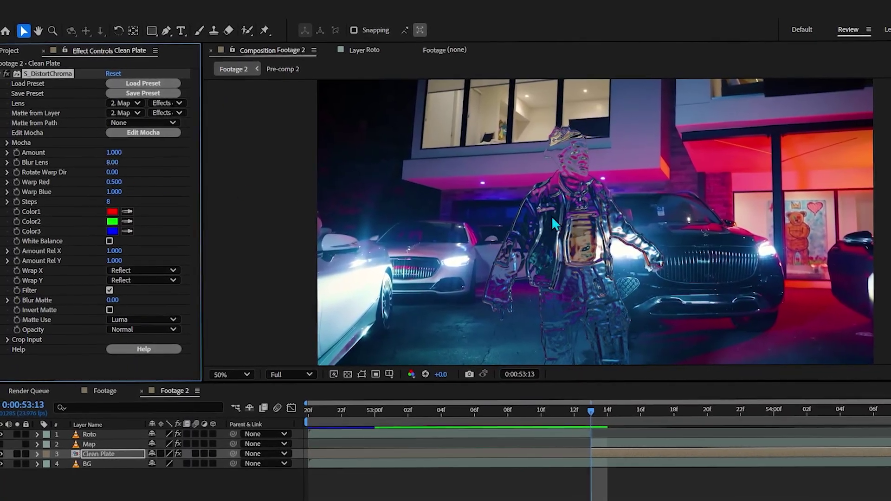
scroll(599, 357, up, 2)
scroll(598, 357, down, 4)
drag(594, 408, 737, 414)
drag(117, 157, 111, 157)
drag(573, 410, 744, 429)
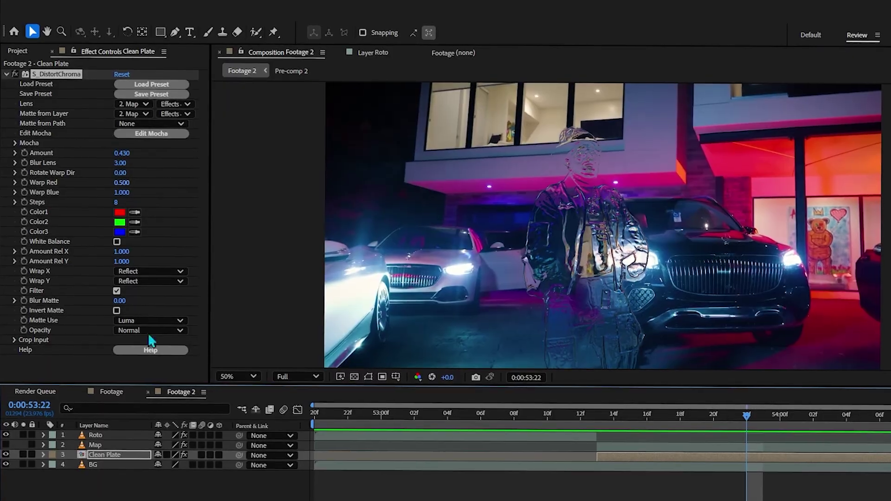
Set the S_DistortChroma Blur Lens to 6 and raise the Amount to 0.540
click(123, 163)
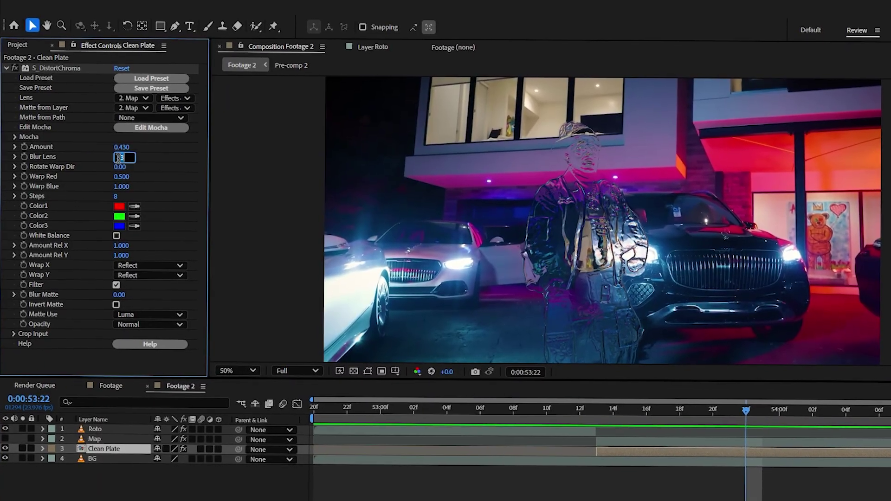
text(6)
key(Return)
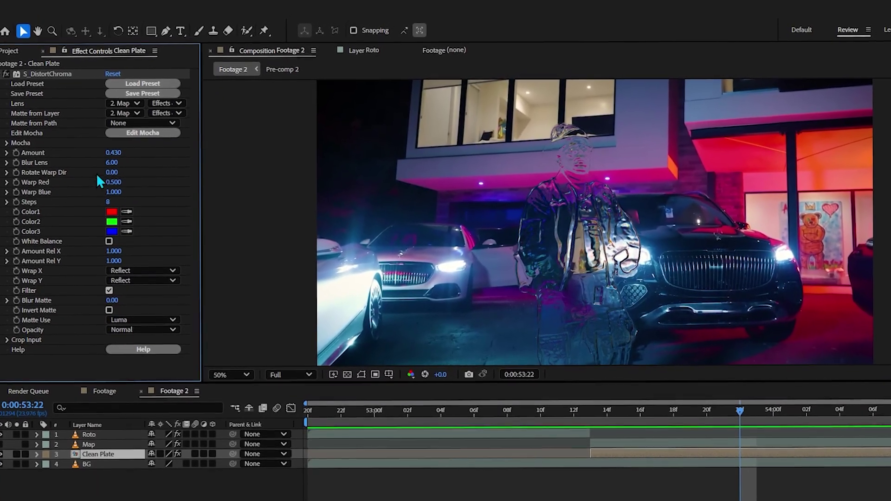
drag(124, 147, 131, 148)
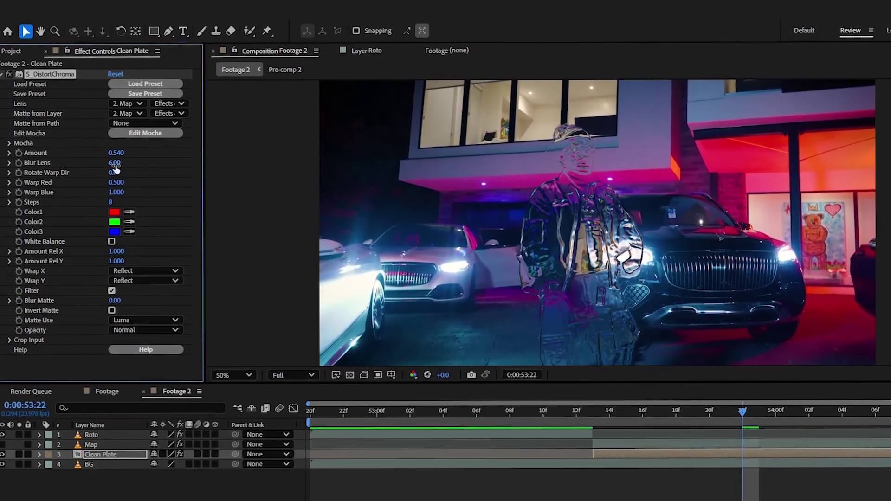
Try a Blur Lens of 10, preview the distortion, and settle on a Blur Lens of 7
click(118, 162)
text(10)
key(Return)
drag(593, 413, 631, 413)
click(118, 153)
text(7)
key(Return)
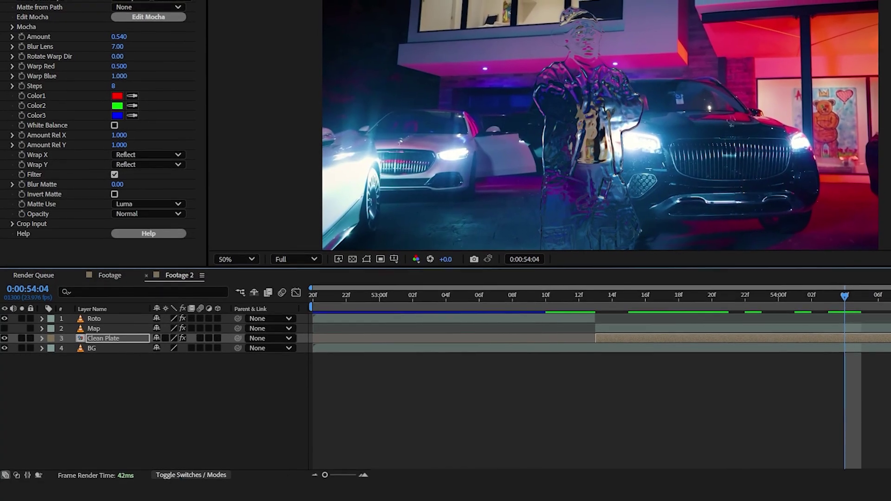
Assign the Map layer as the Clean Plate layer's track matte and scrub to 0:00:54:04 to check the cutout
key(F4)
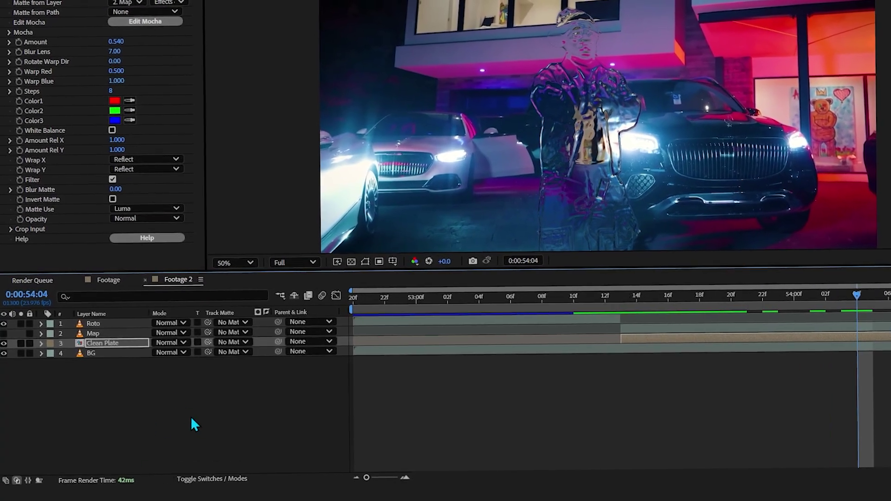
drag(208, 342, 104, 327)
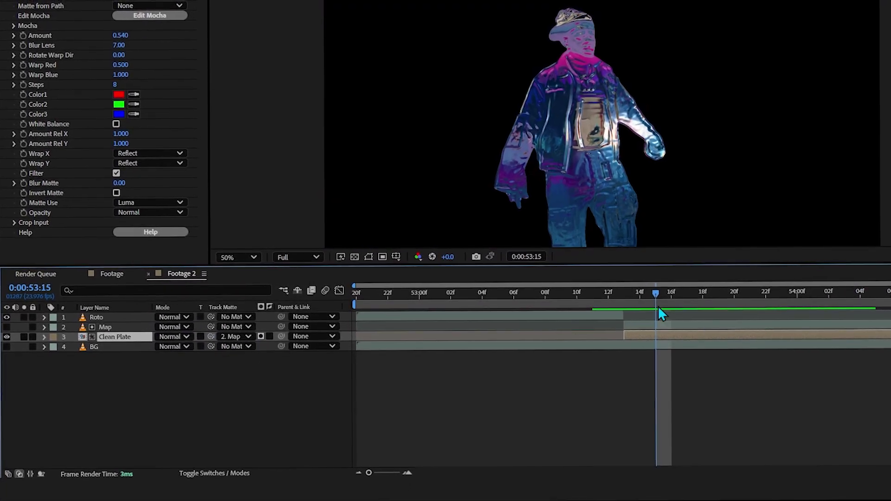
drag(657, 303, 859, 317)
Compare the matted Clean Plate with and without the BG layer, leaving BG shown
click(6, 348)
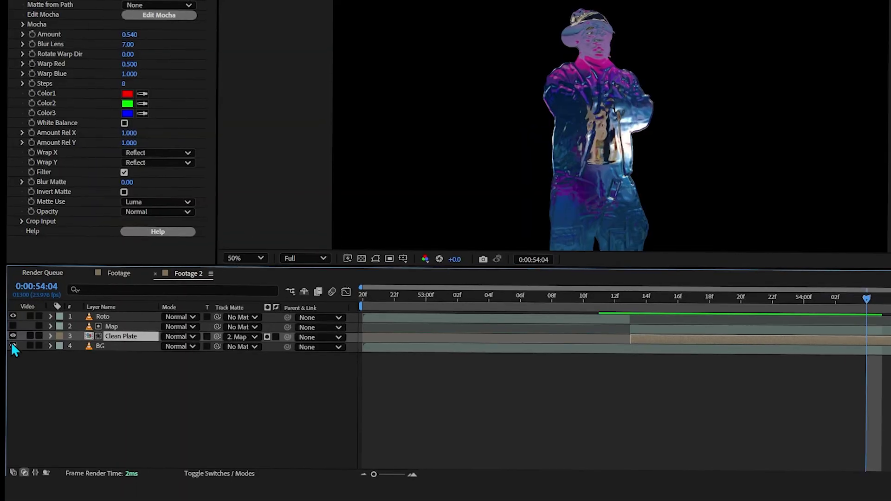
click(6, 348)
click(6, 348)
click(5, 349)
click(6, 349)
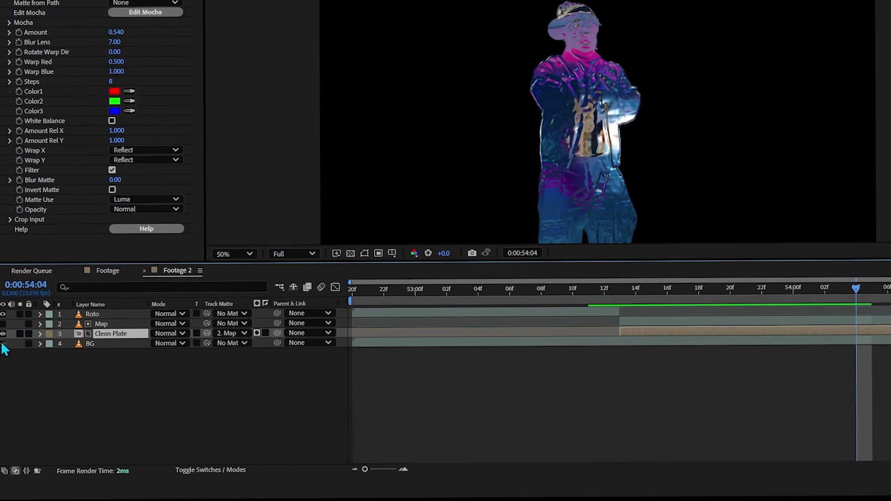
click(6, 349)
Pre-compose the Map and Clean Plate layers together and check the result with the BG layer temporarily hidden
shift+click(110, 329)
right_click(111, 330)
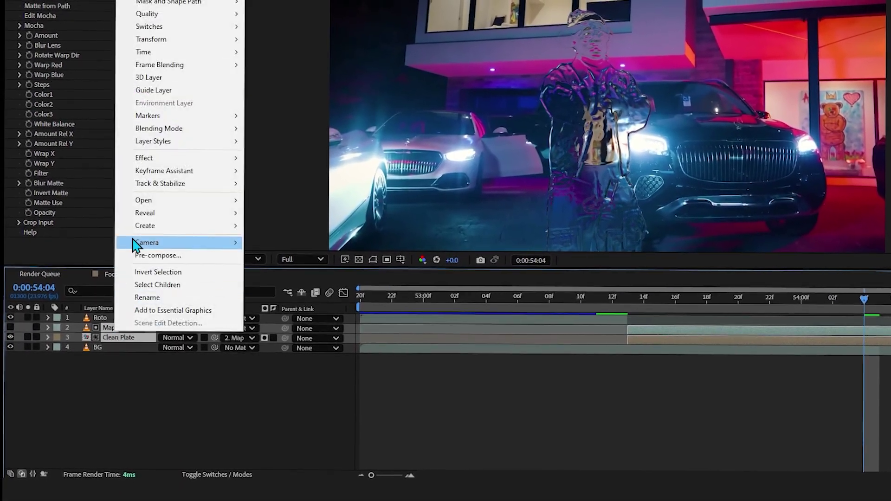
click(153, 255)
click(520, 286)
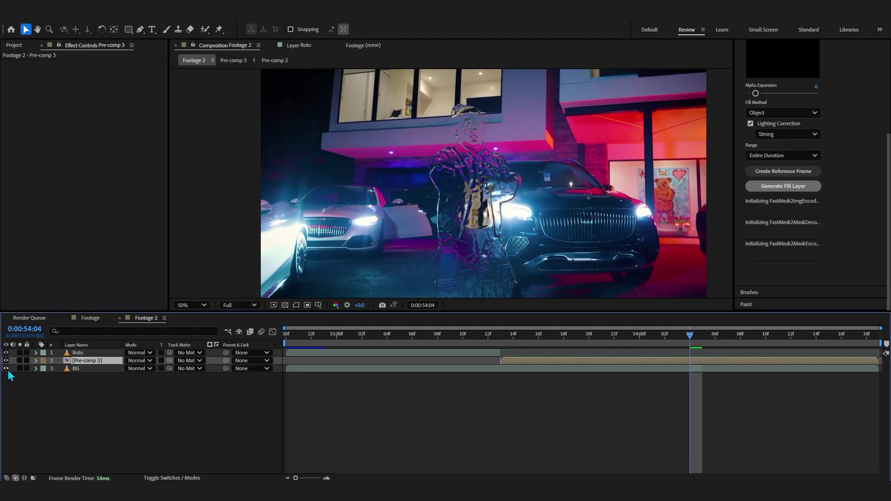
click(6, 367)
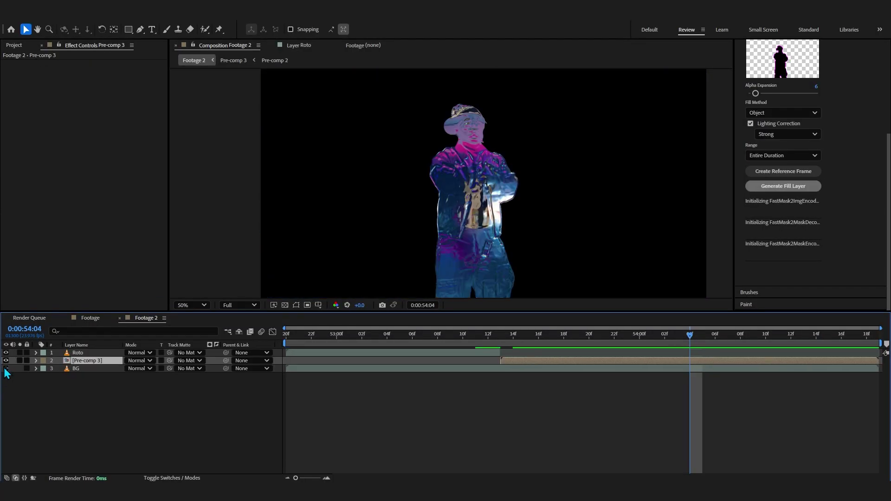
click(5, 369)
Add the Optical Glow effect to the Pre-comp 3 layer, switched off, with the playhead at 0:00:53:13
drag(449, 343, 519, 366)
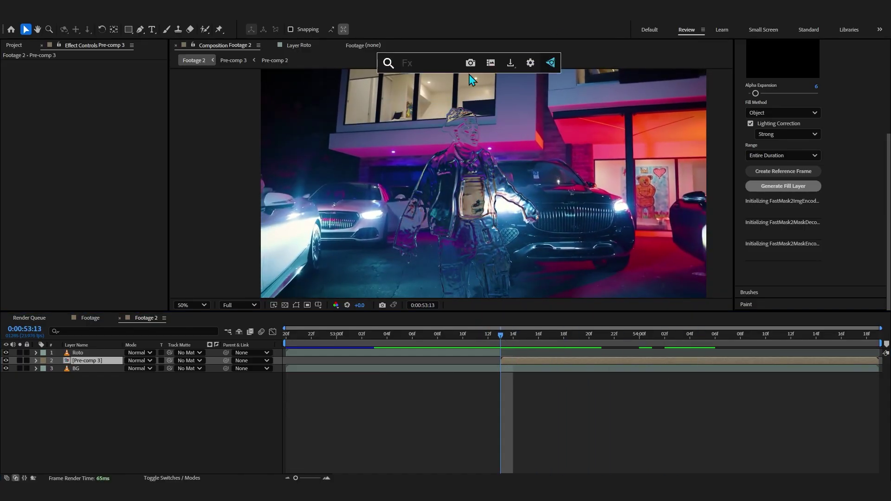
key(Down)
key(Return)
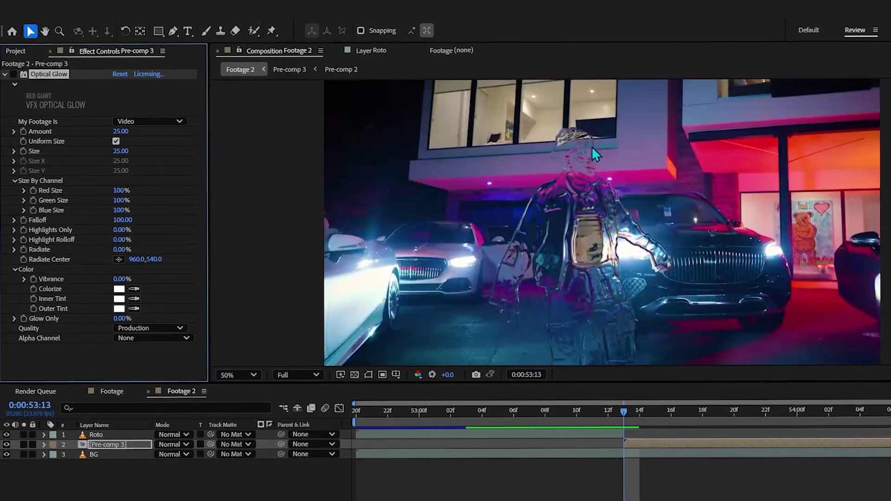
Apply the built-in Glow effect to the Pre-comp 3 layer and set its Glow Radius to 248
key(ctrl+space)
text(glow)
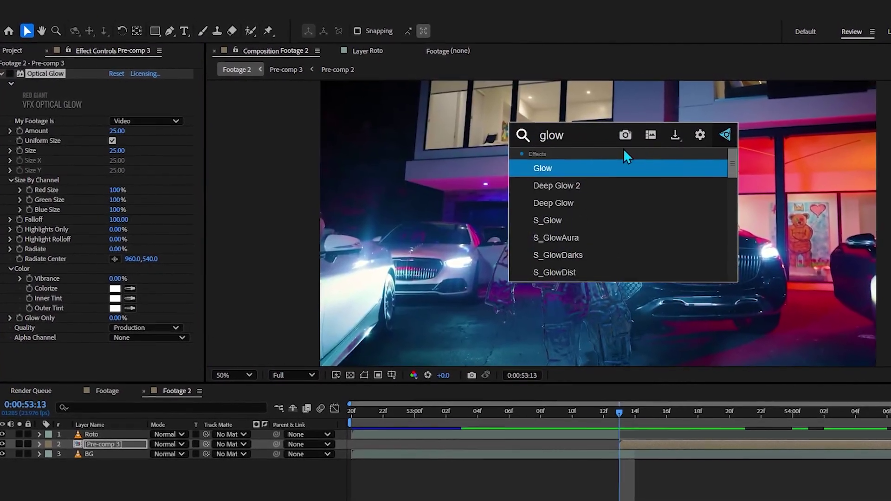
key(Return)
drag(110, 242, 269, 261)
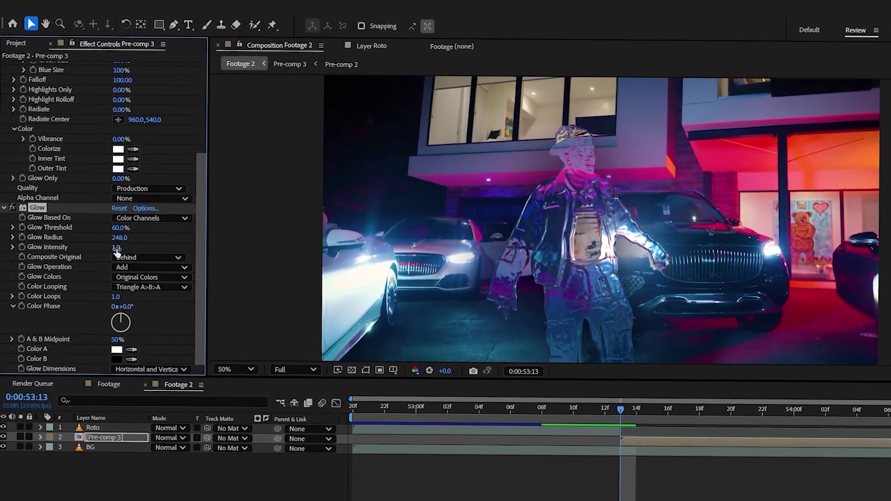
Remove the built-in Glow effect from the Pre-comp 3 layer
drag(113, 250, 473, 261)
key(Delete)
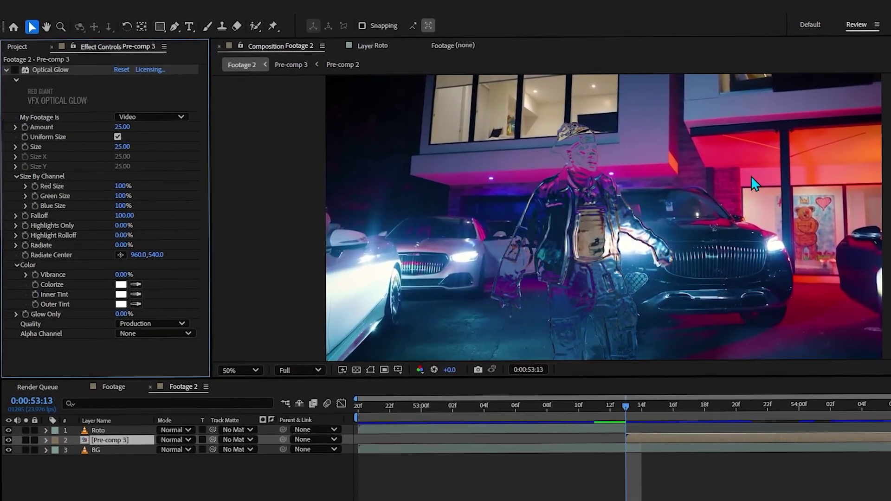
key(ctrl+space)
text(deep)
key(Return)
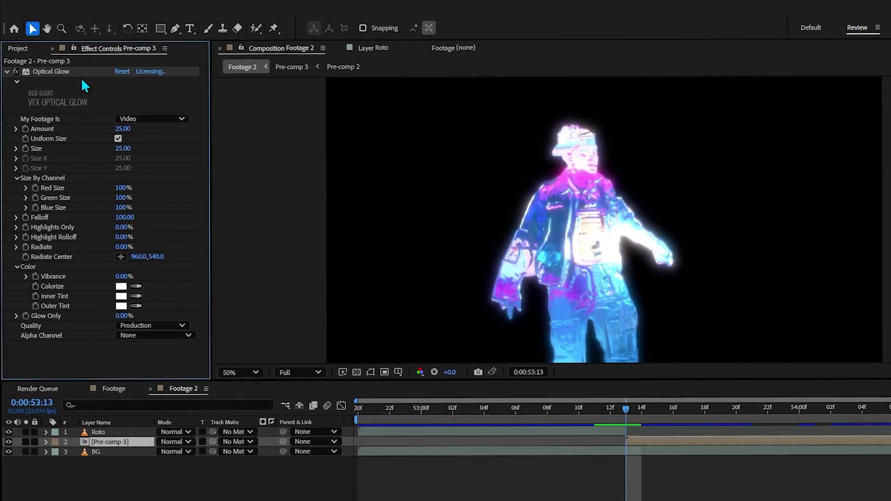
Set the Optical Glow on Pre-comp 3 to Size 247, Amount 12 and Highlights Only 25%
drag(122, 148, 259, 151)
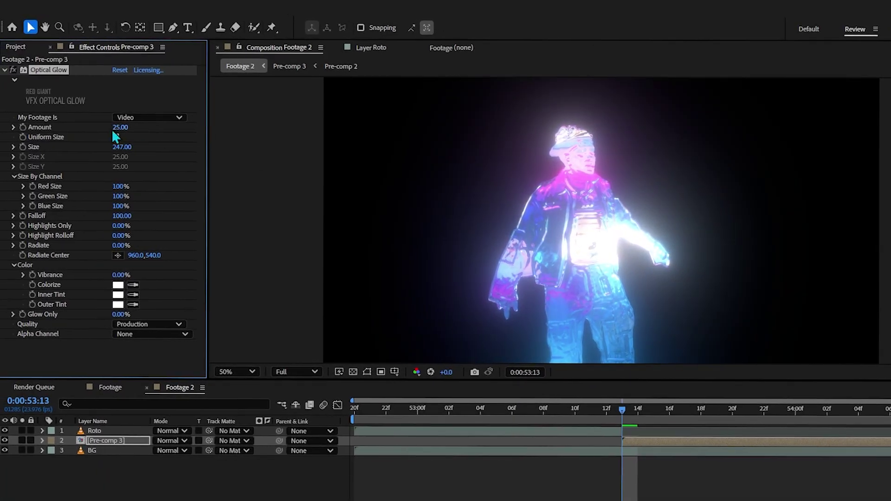
mouse_move(120, 125)
mouse_down()
mouse_move(107, 128)
mouse_move(128, 128)
mouse_up()
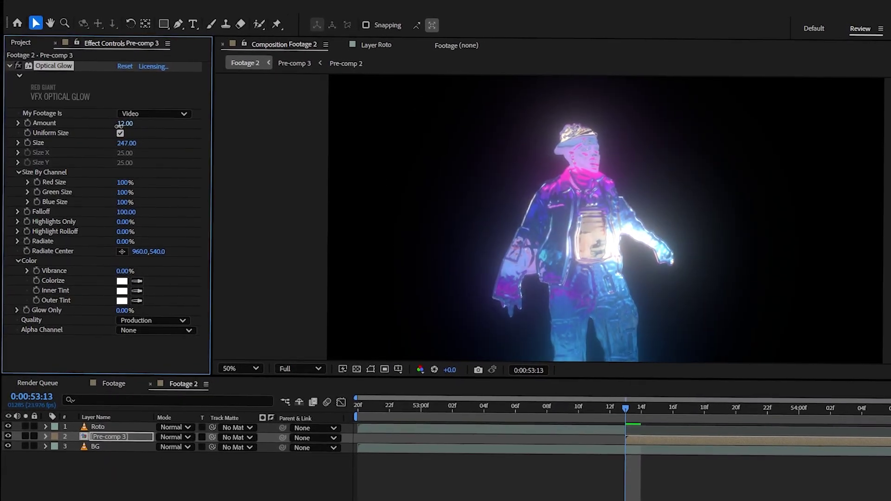
drag(124, 224, 136, 230)
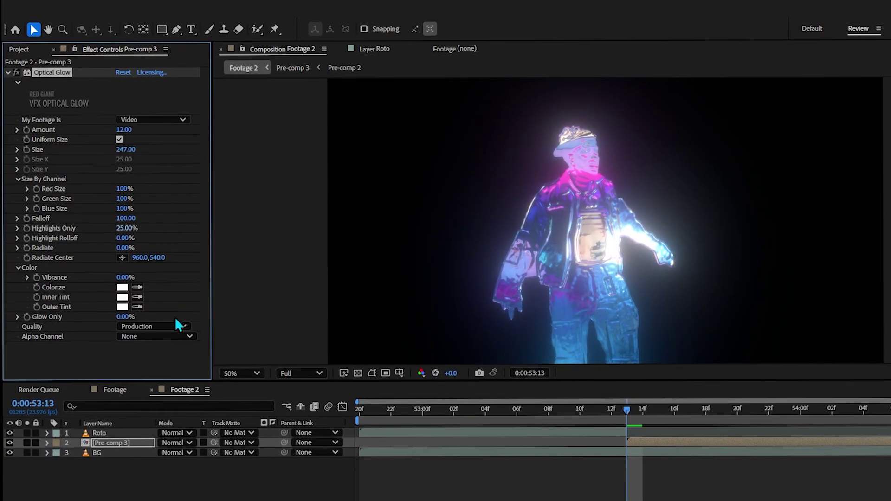
Set the Optical Glow's Alpha Channel to Extend (Unmult) and preview the figure over the background
click(133, 336)
click(97, 337)
click(125, 336)
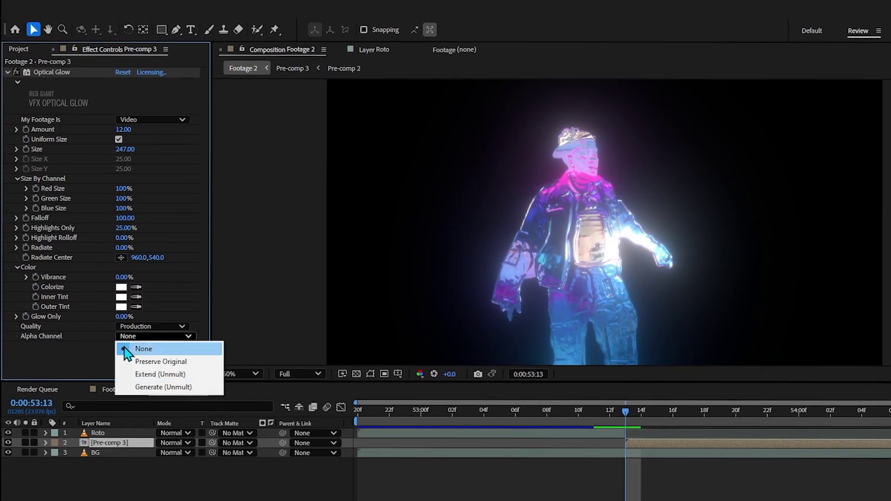
click(132, 374)
key(space)
key(space)
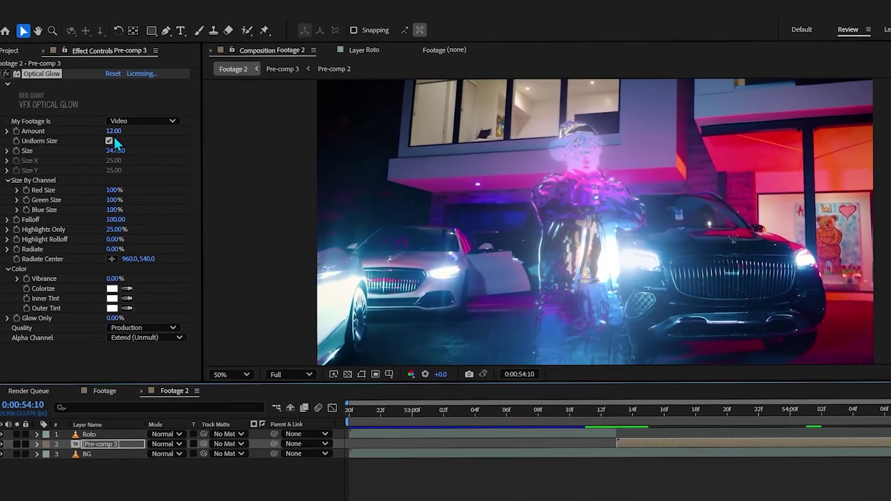
Keyframe the Optical Glow Amount on Pre-comp 3 from a much stronger glow at 0:00:53:13 down to 5 at 0:00:54:16
drag(116, 128, 114, 126)
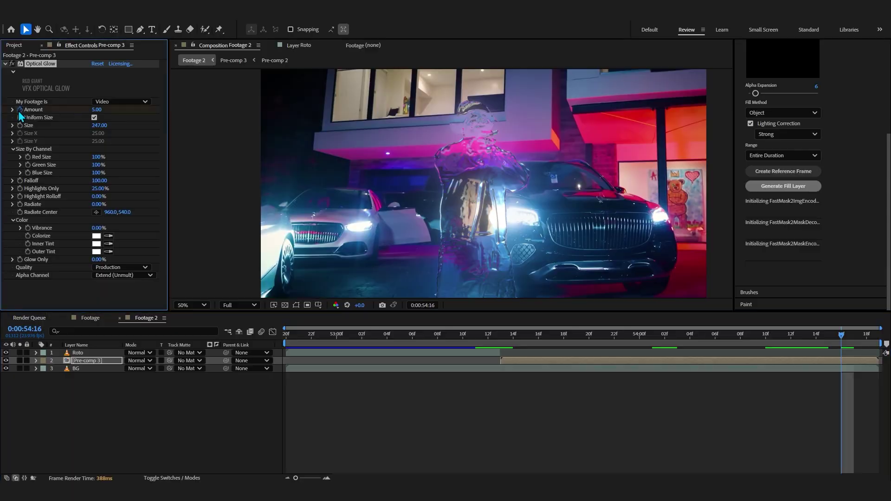
click(499, 334)
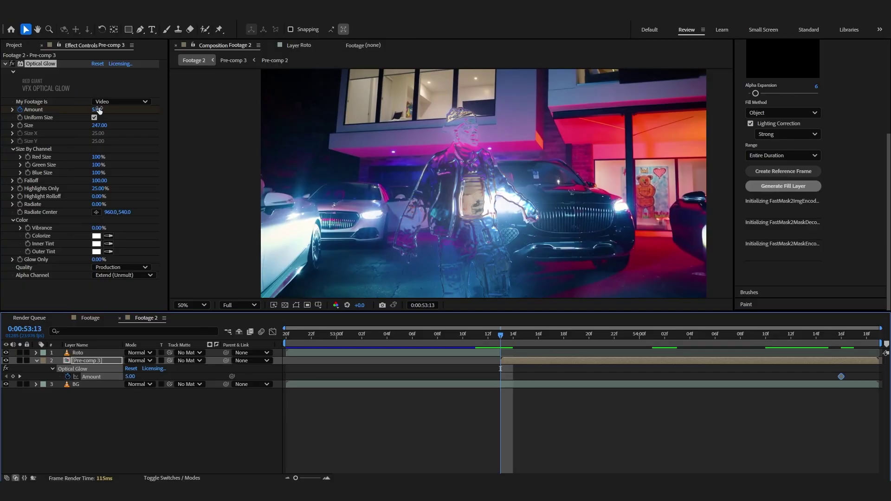
drag(102, 109, 116, 109)
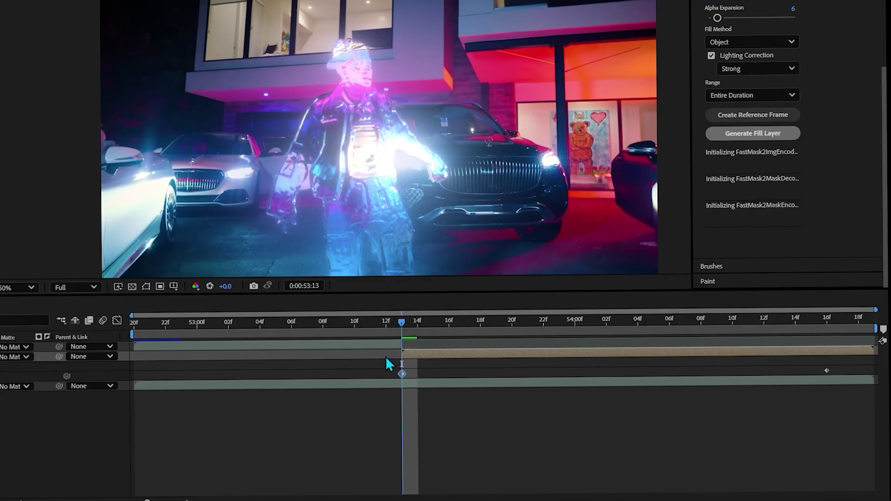
Ease both Amount keyframes, reshape their value curve to drop steeply at first and level out, and preview the transition
drag(386, 357, 847, 391)
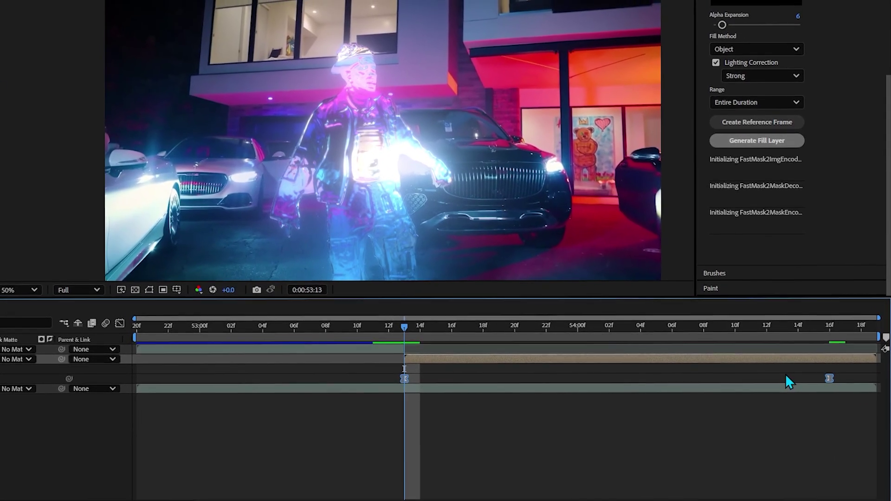
key(shift+F3)
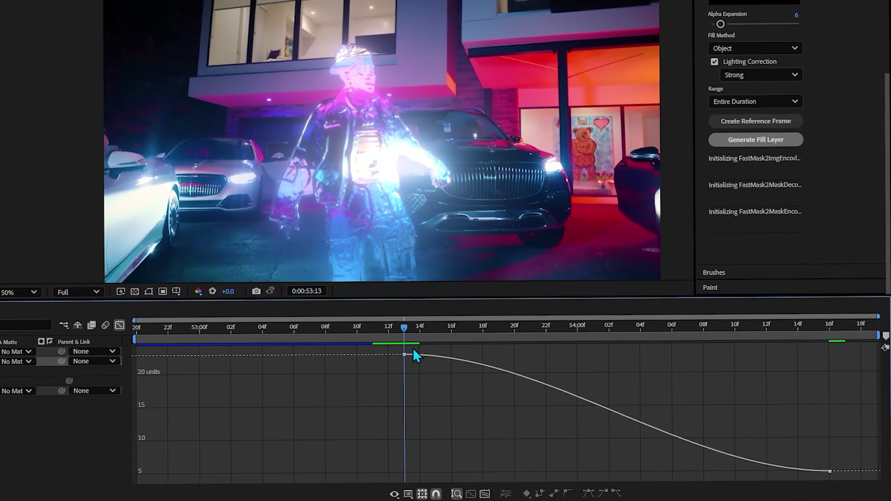
drag(413, 348, 316, 421)
drag(543, 353, 320, 426)
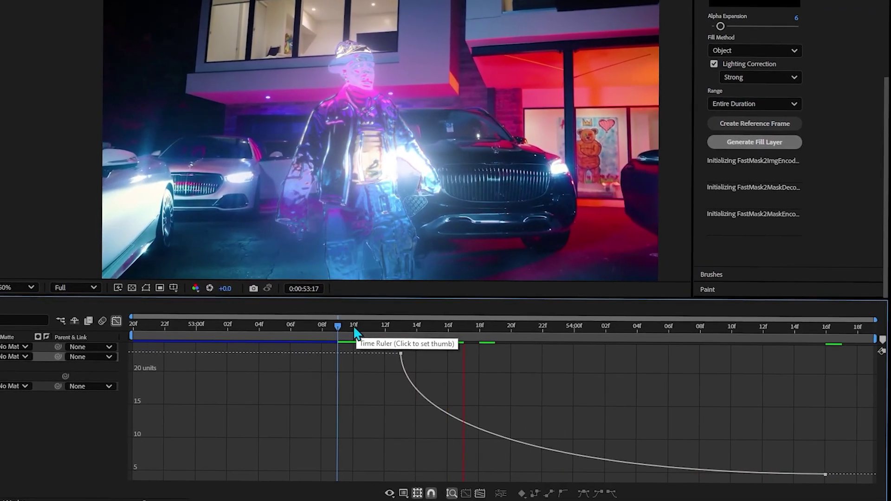
click(355, 327)
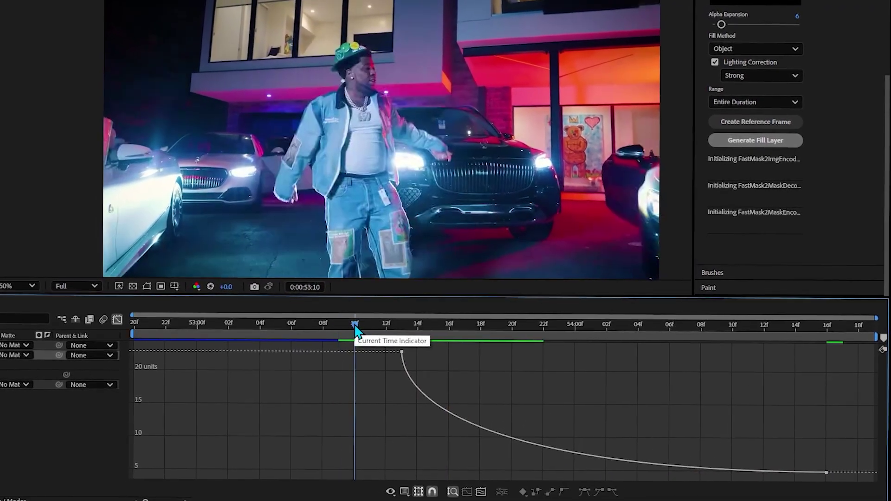
key(space)
key(space)
key(space)
key(space)
text(k)
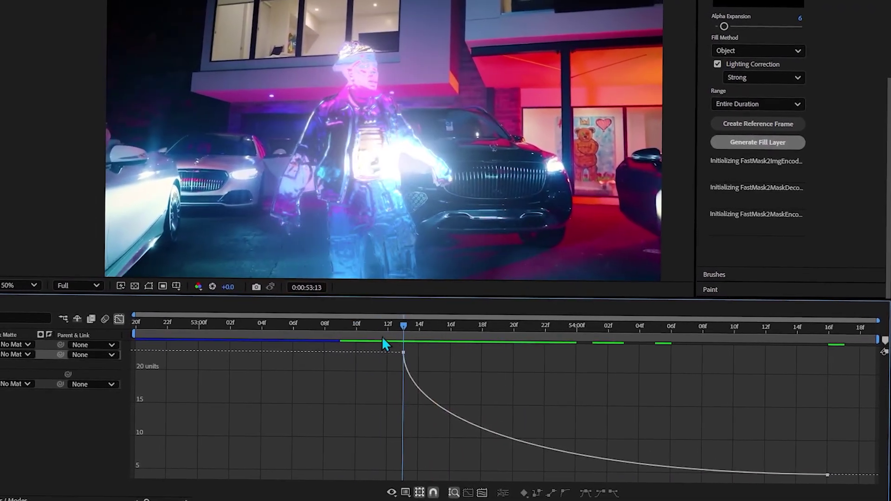
Raise the Optical Glow Amount keyframe at 0:00:53:13 to 32 and preview the glow fading out
text(40)
key(Return)
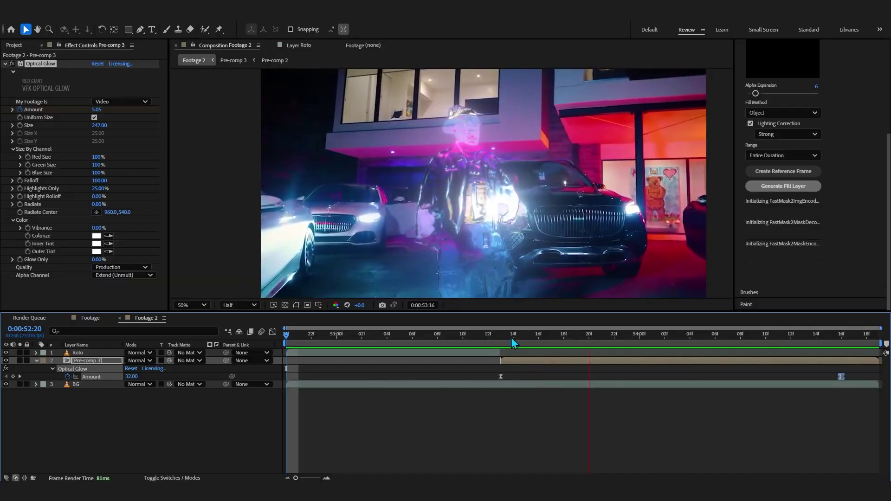
drag(513, 339, 646, 357)
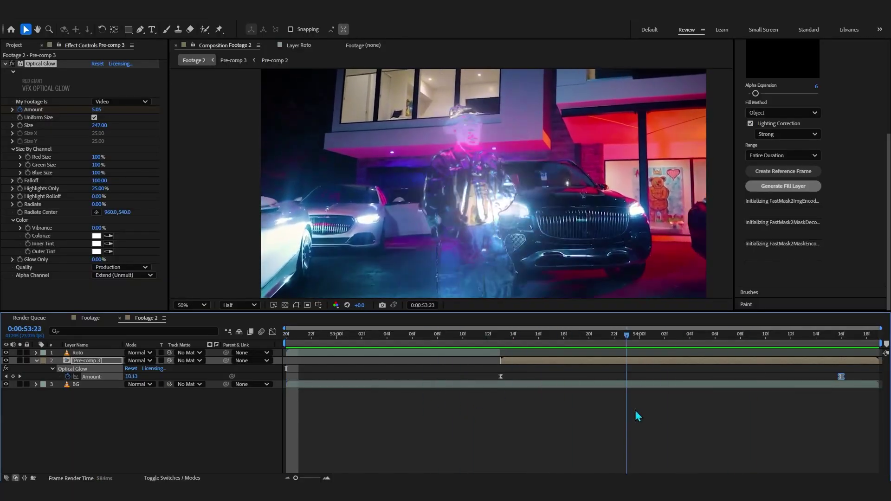
key(space)
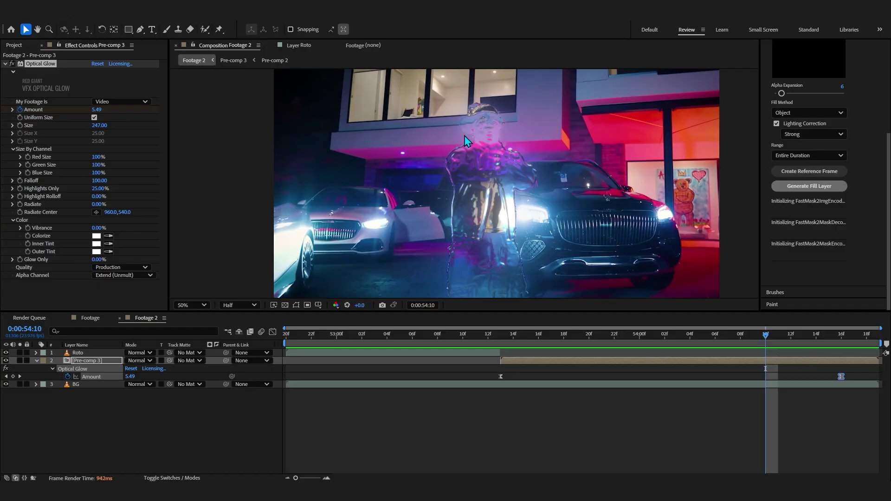
Apply the Curves effect to Pre-comp 3 and shape an RGB S-curve with darker shadows and brighter highlights
text(cur)
key(Return)
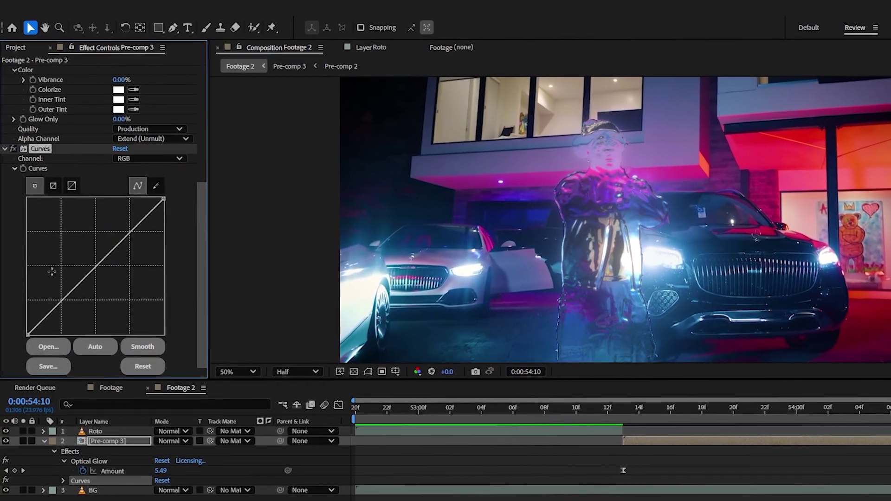
drag(72, 291, 75, 294)
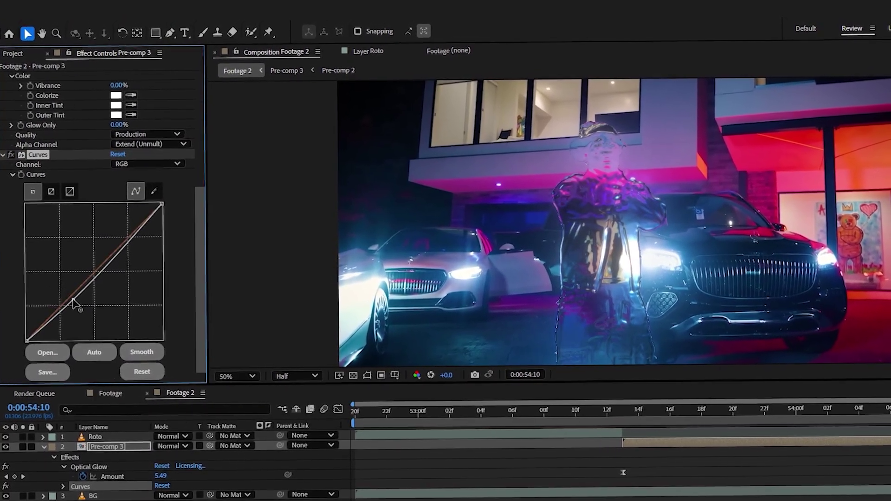
drag(116, 246, 110, 234)
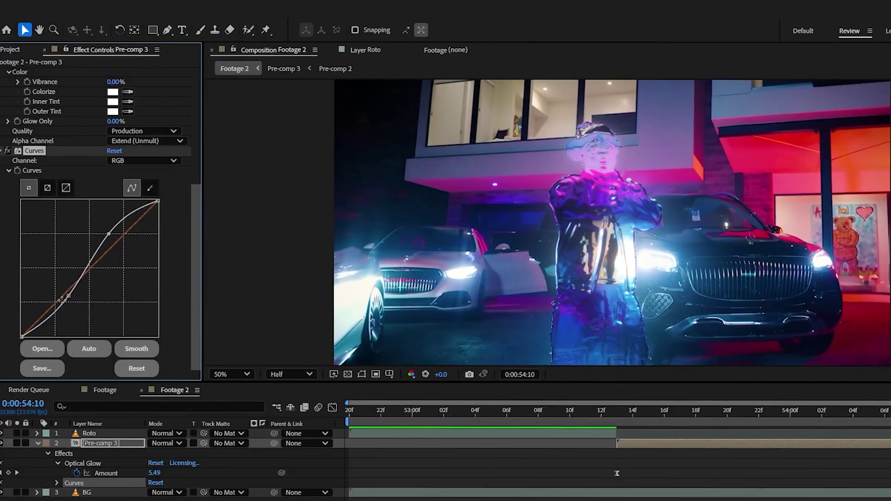
mouse_move(69, 296)
mouse_down()
mouse_move(63, 293)
mouse_move(70, 298)
mouse_up()
drag(109, 231, 116, 235)
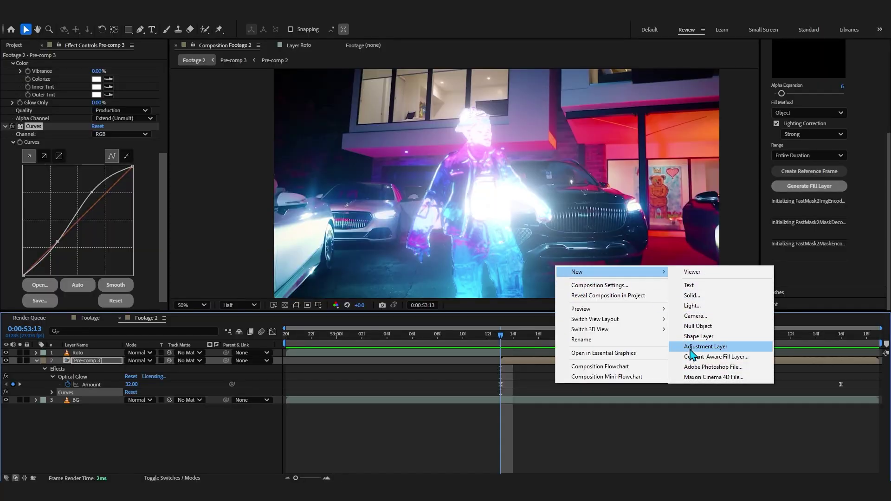
Add an adjustment layer between Pre-comp 3 and BG, starting at 0:00:53:13, and apply CC Vignette to it
click(691, 348)
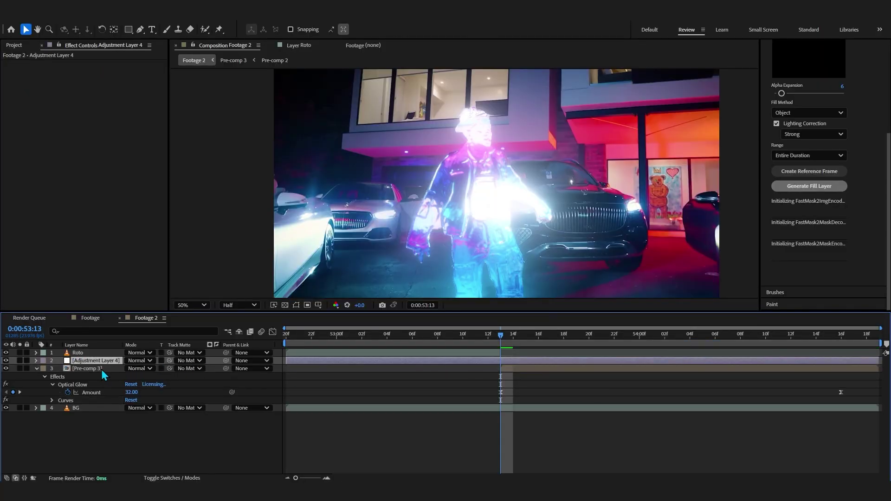
drag(99, 380, 100, 394)
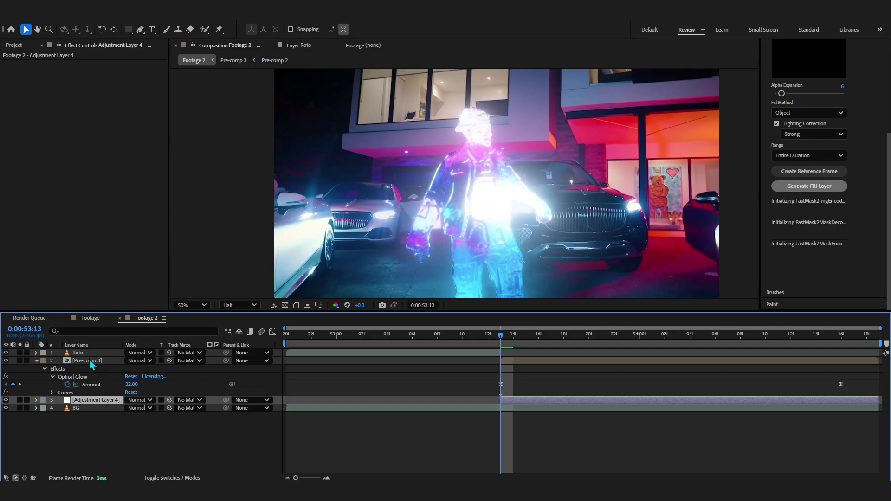
key(ctrl+space)
text(cv)
key(BackSpace)
key(BackSpace)
text(CC V)
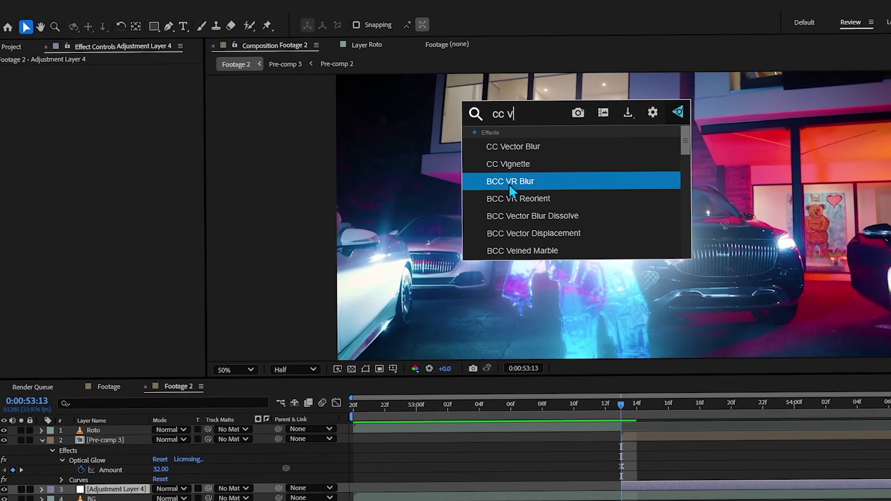
click(508, 164)
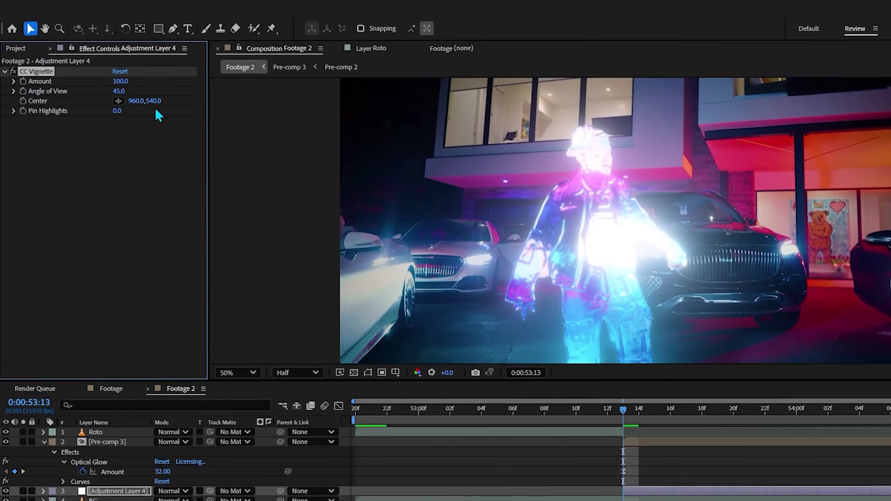
Center the CC Vignette on the figure at 874, 532 with Amount 109, and preview the composition
drag(622, 218, 590, 218)
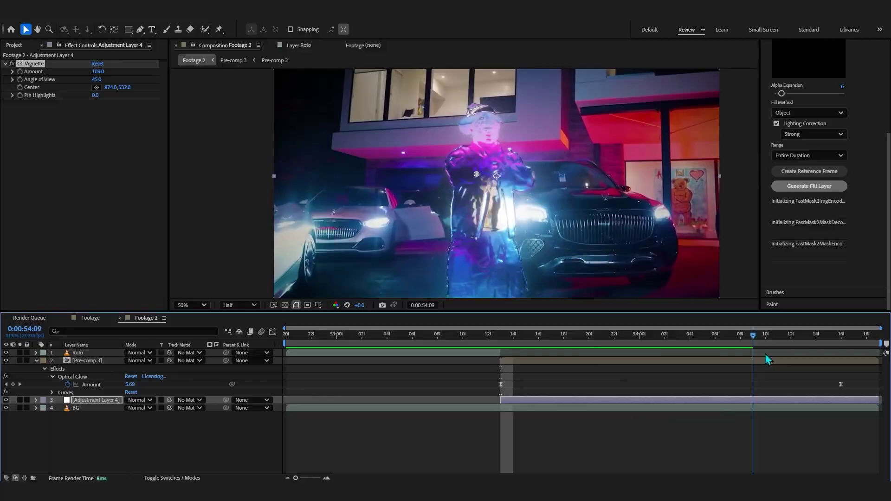
drag(764, 353, 350, 375)
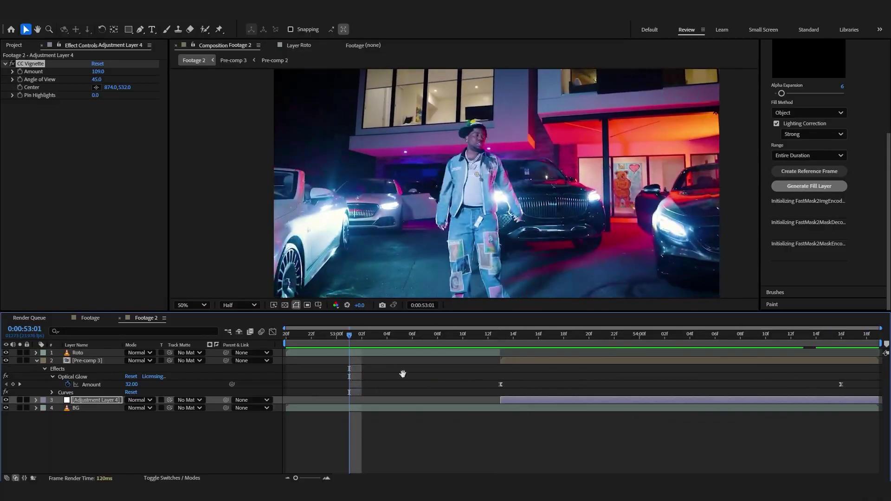
key(space)
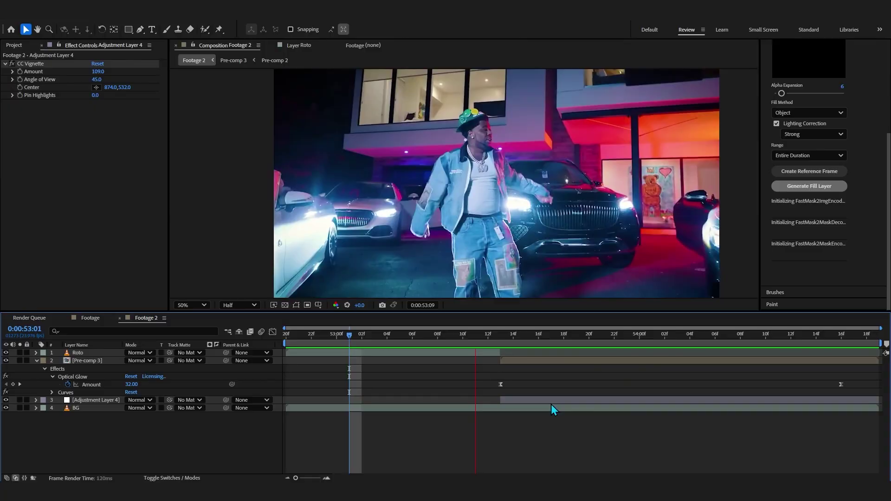
Apply the Optical Glow effect to the Roto layer and check it around the switch to the glass figure
click(93, 354)
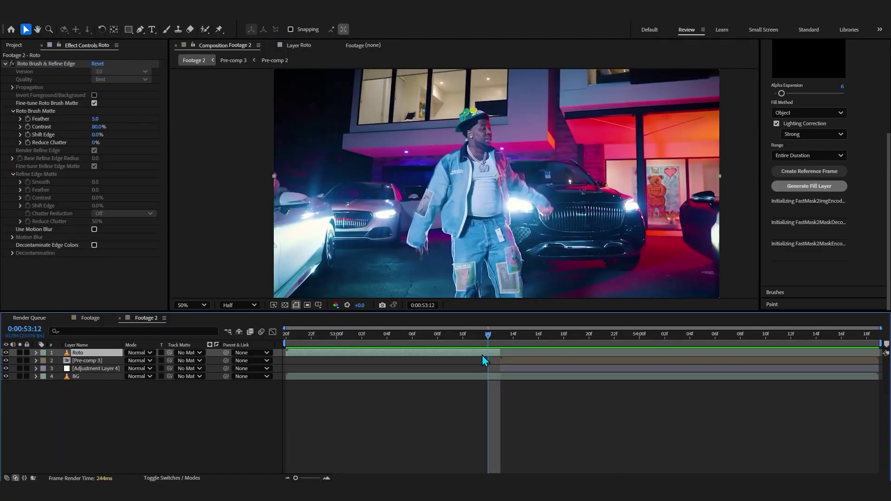
drag(481, 354, 460, 361)
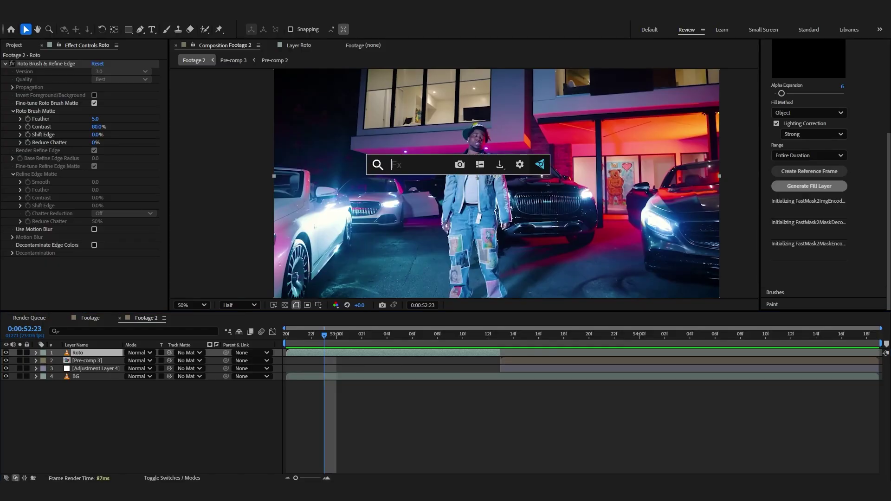
text(op)
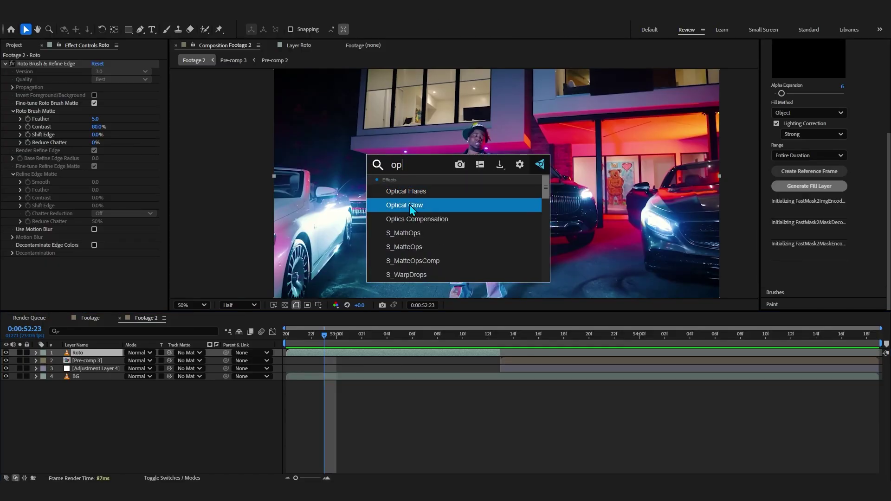
click(410, 206)
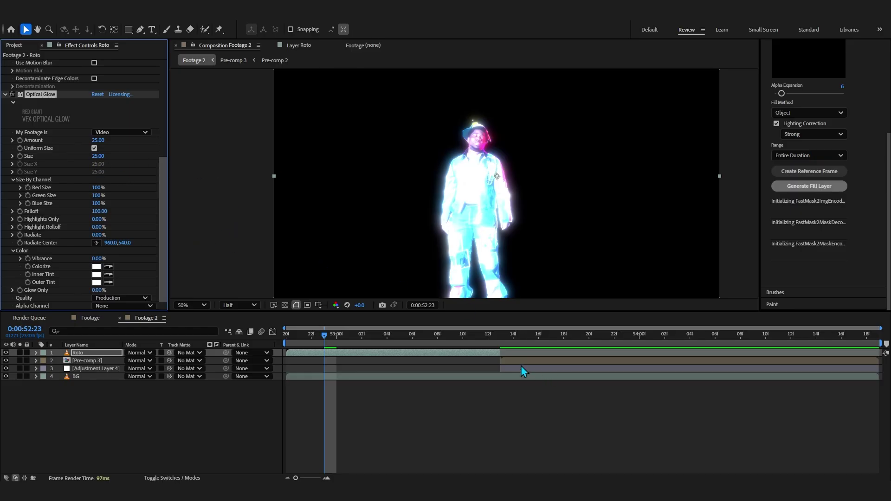
key(space)
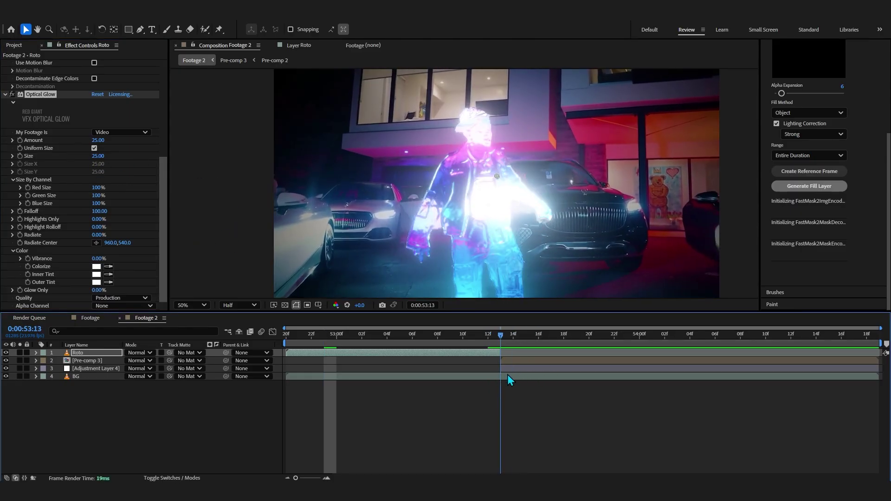
drag(507, 374, 349, 397)
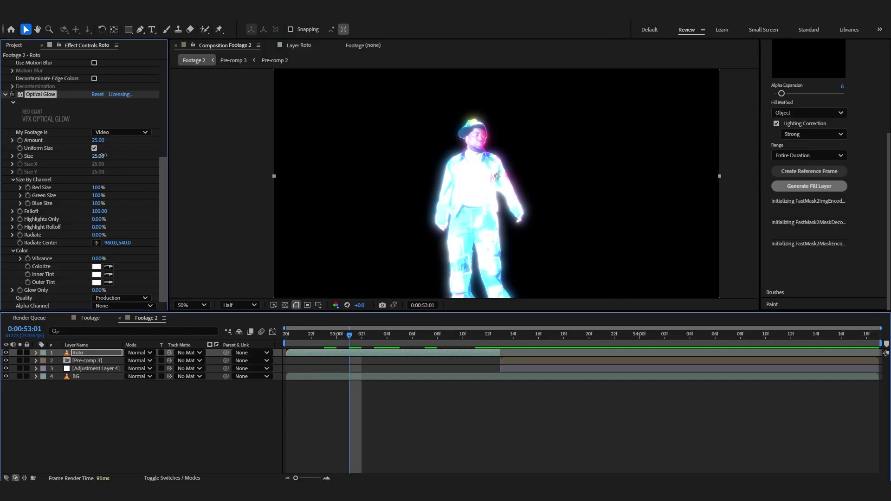
Set Roto's Optical Glow Size to 140 and keyframe its Amount from 0 at 0:00:52:23 to 7 at 0:00:53:13
drag(103, 155, 146, 151)
drag(91, 141, 13, 178)
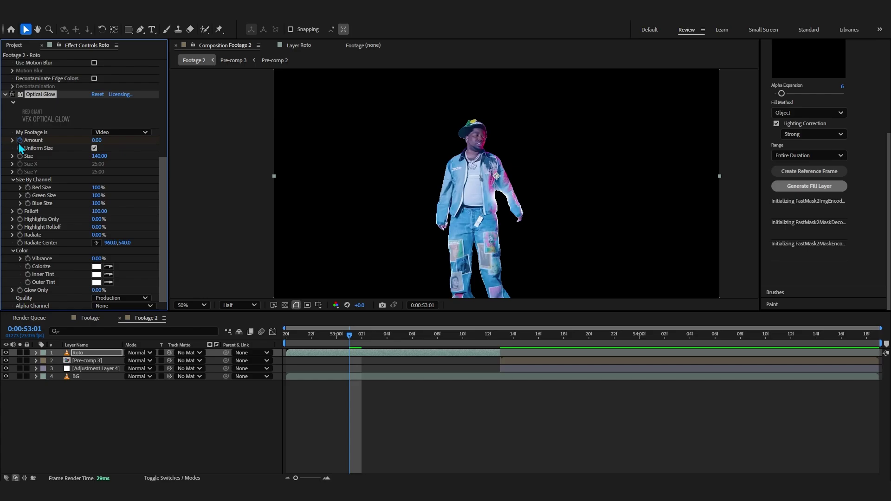
key(u)
click(488, 334)
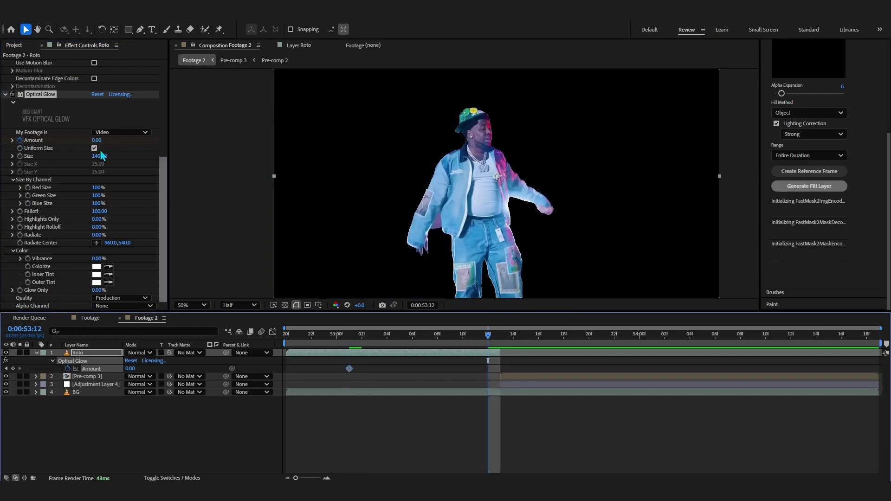
click(96, 141)
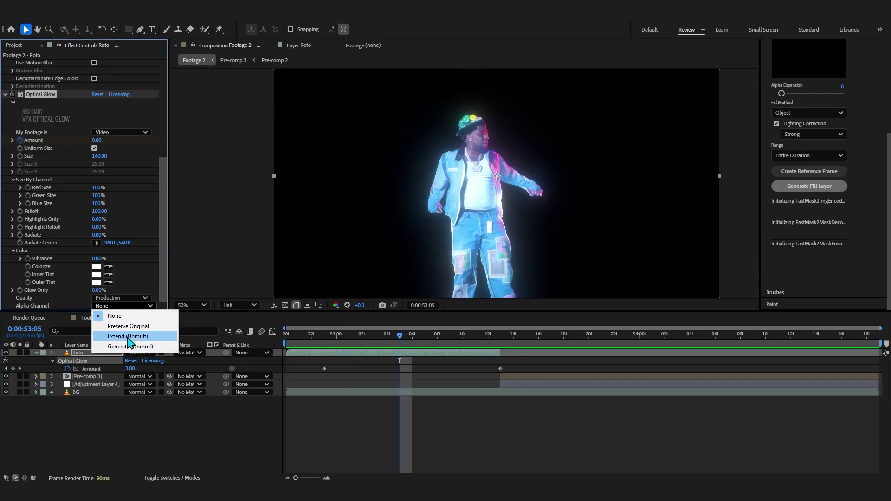
Set the Optical Glow's Alpha Channel to Extend (Unmult) and ease the Amount keyframes so the glow rises sharply at the end
click(129, 336)
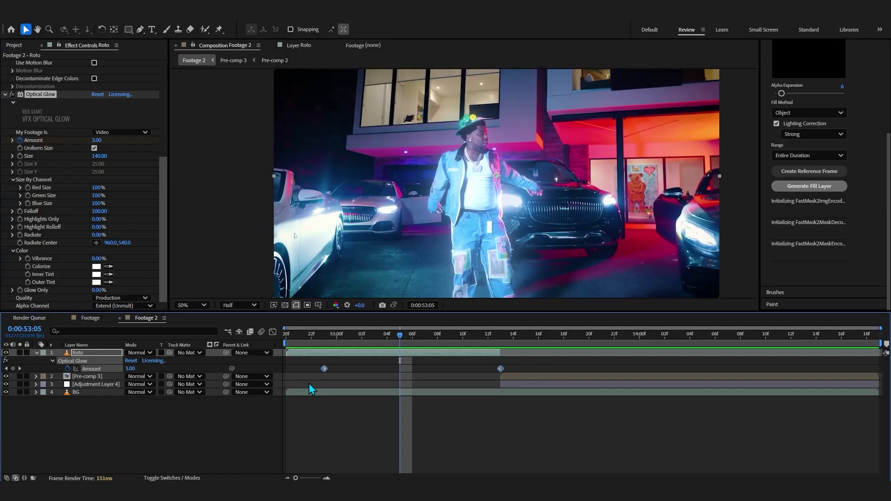
key(F9)
click(273, 332)
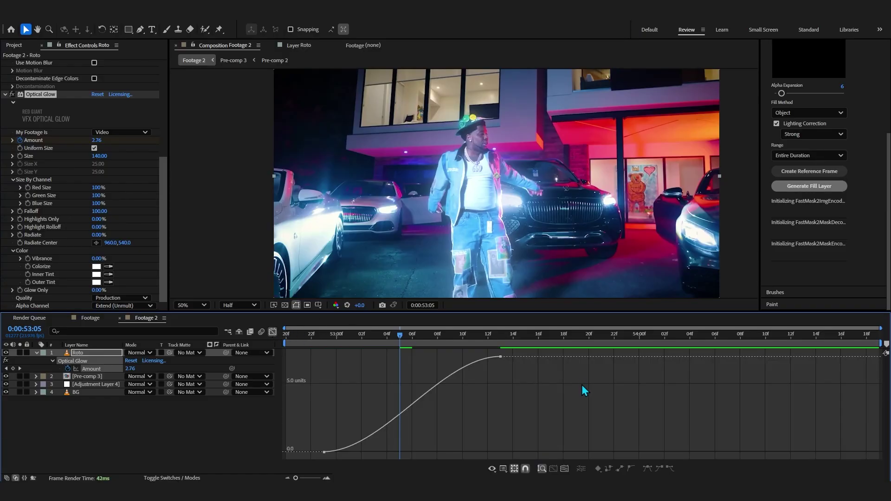
drag(441, 357, 497, 406)
Preview the animated glow from the start through the switch to the glass figure and collapse Roto's keyframe properties
drag(406, 336, 287, 399)
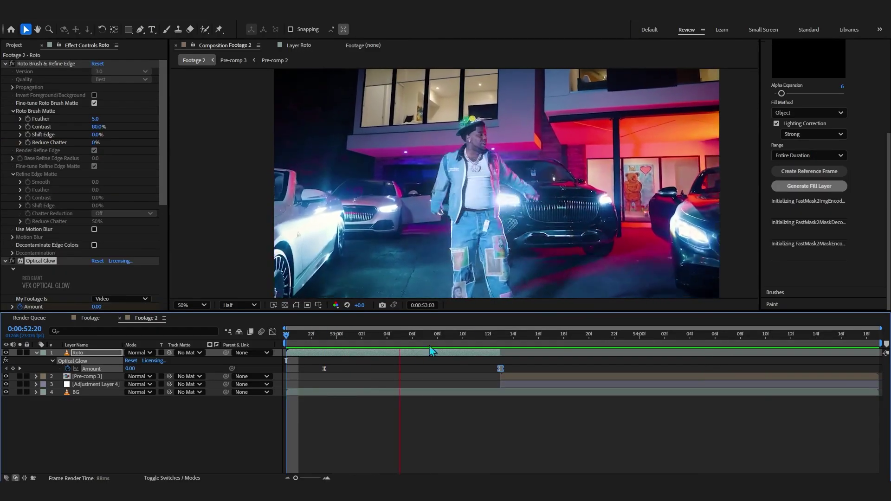
drag(486, 342, 507, 344)
key(j)
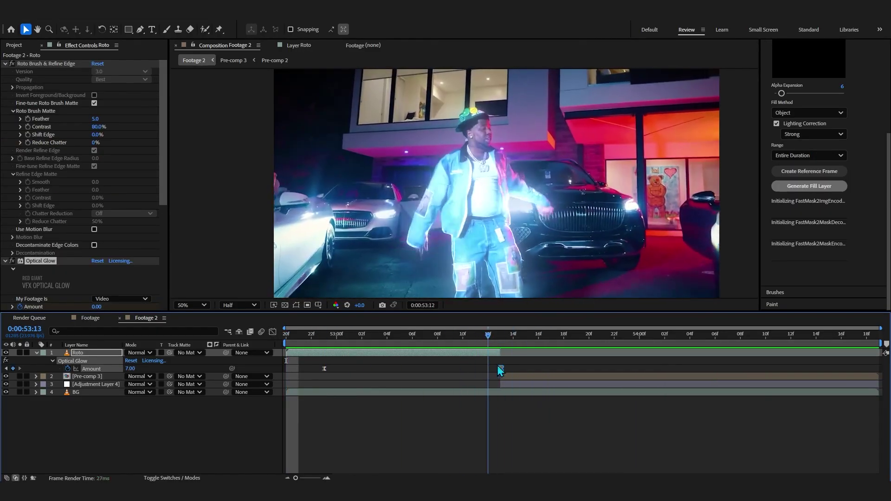
key(space)
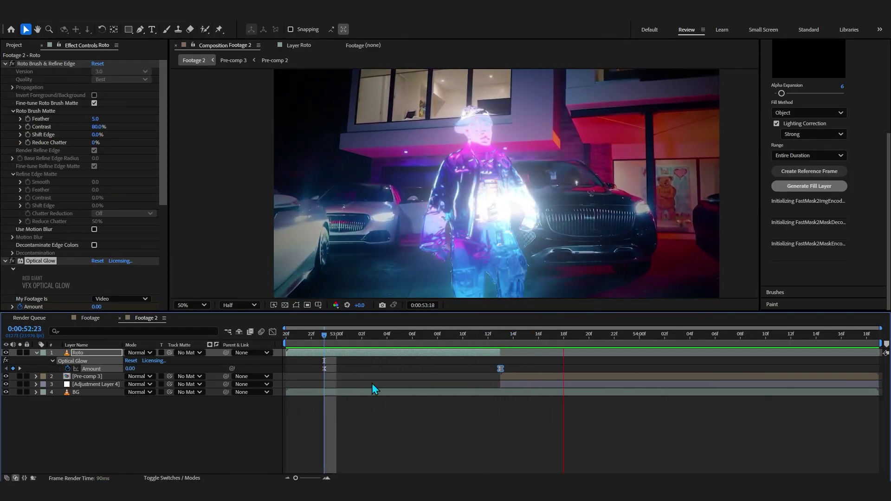
key(ctrl+a)
click(34, 353)
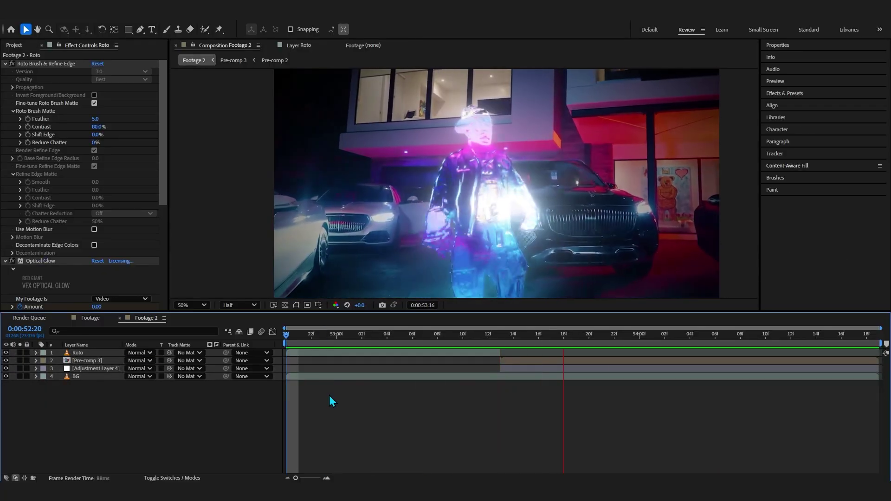
Add an adjustment layer above all layers, starting at 0:00:53:13
right_click(355, 431)
mouse_move(386, 320)
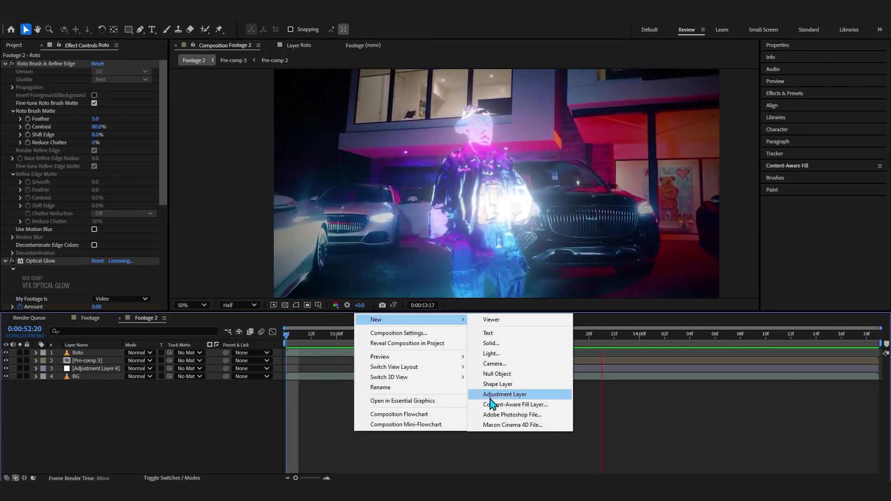
click(491, 394)
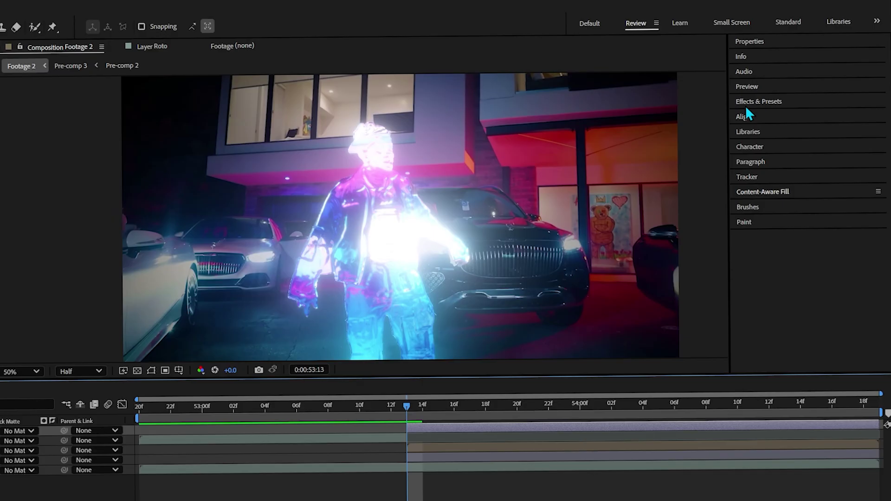
Apply the Minimax Hit user preset from the Essential Effects & Transition V2 pack to the new adjustment layer
click(768, 94)
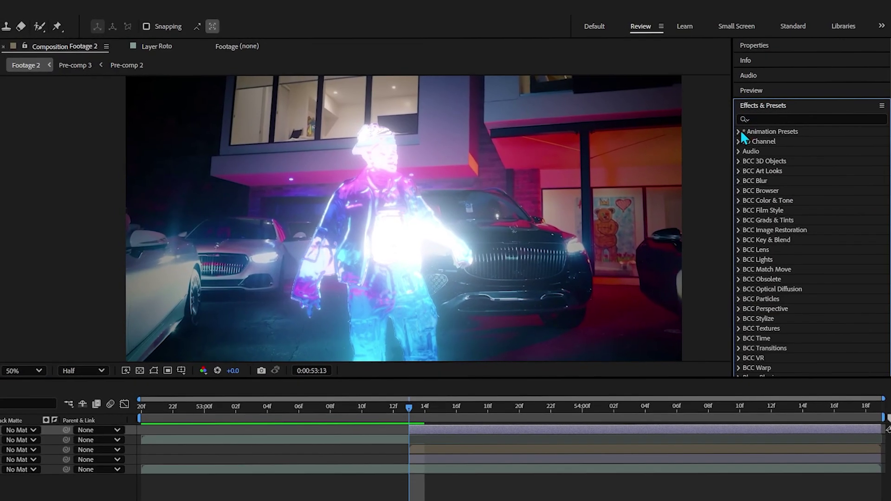
click(736, 132)
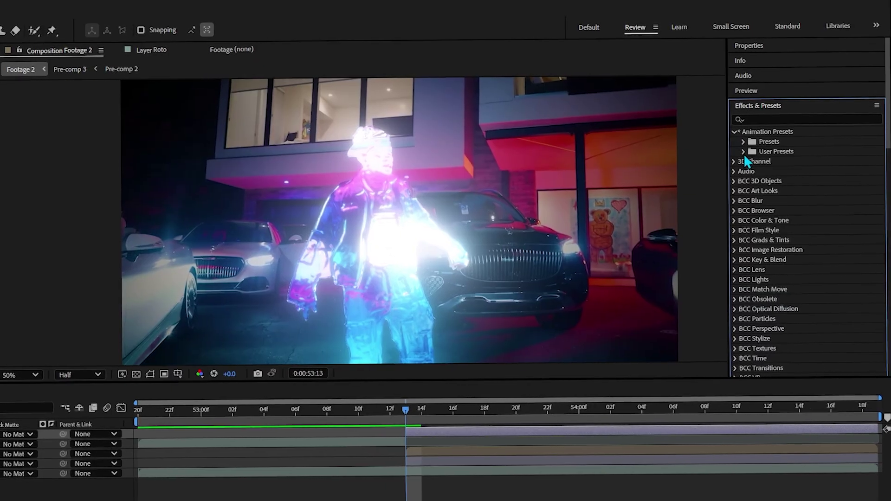
click(744, 151)
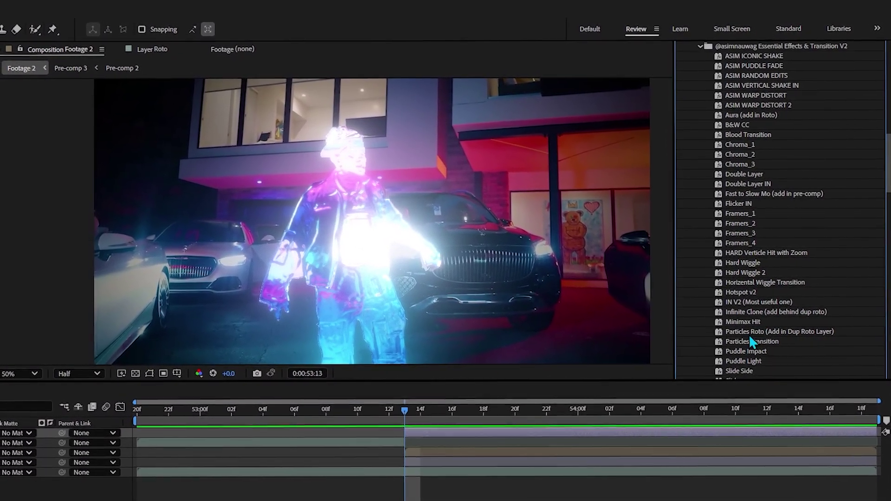
scroll(741, 320, up, 2)
click(740, 278)
click(745, 139)
scroll(747, 185, down, 3)
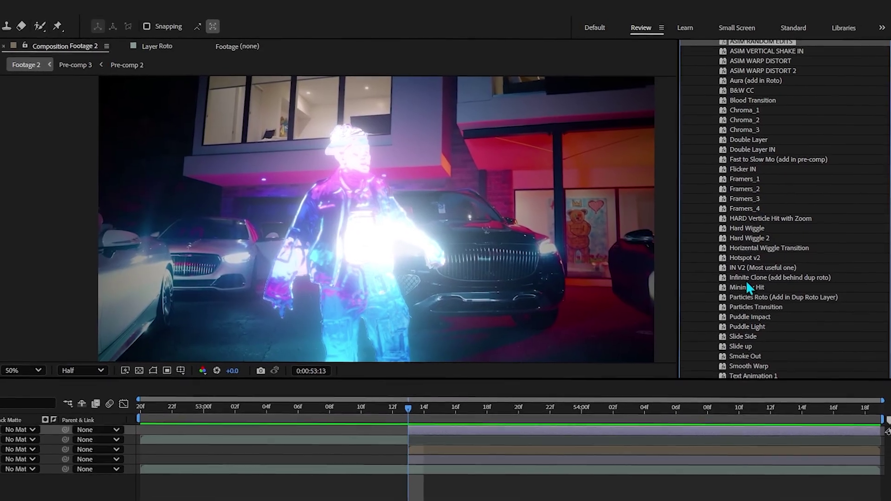
click(741, 285)
scroll(737, 288, up, 3)
scroll(747, 261, down, 3)
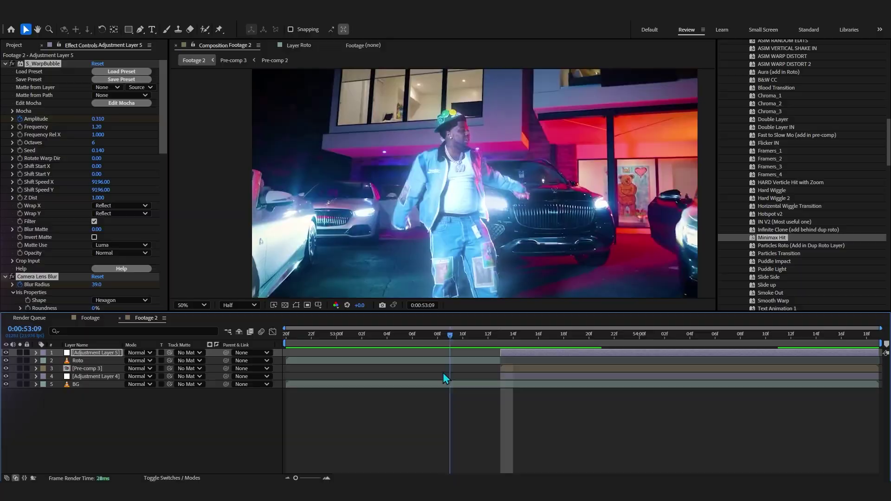
Preview the Minimax Hit effect around the switch to the glass figure
drag(480, 342, 507, 344)
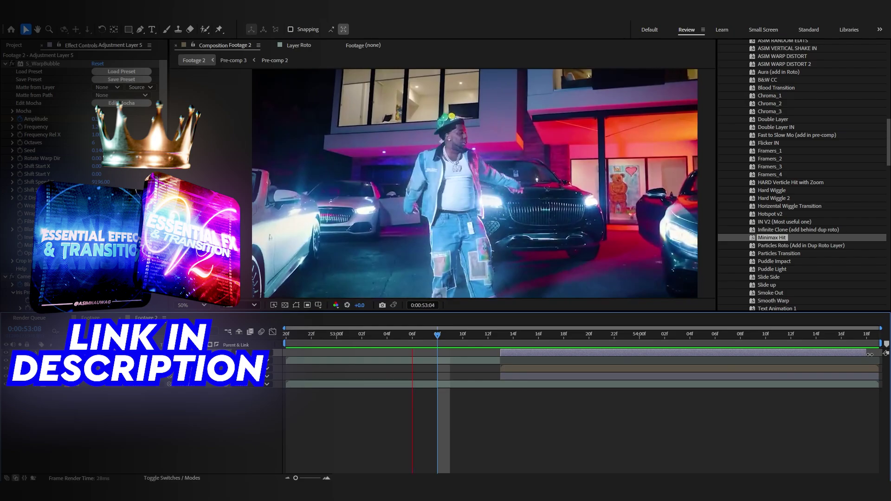
drag(489, 335, 624, 296)
key(space)
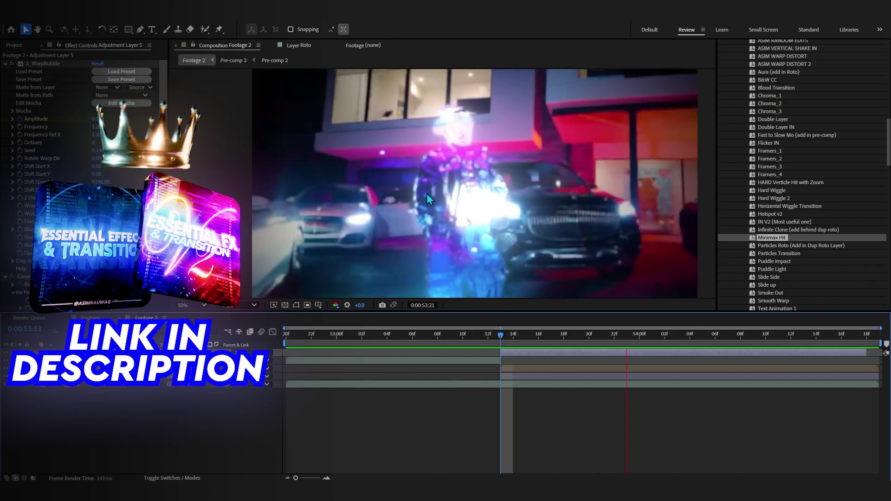
scroll(844, 179, up, 3)
scroll(843, 179, down, 2)
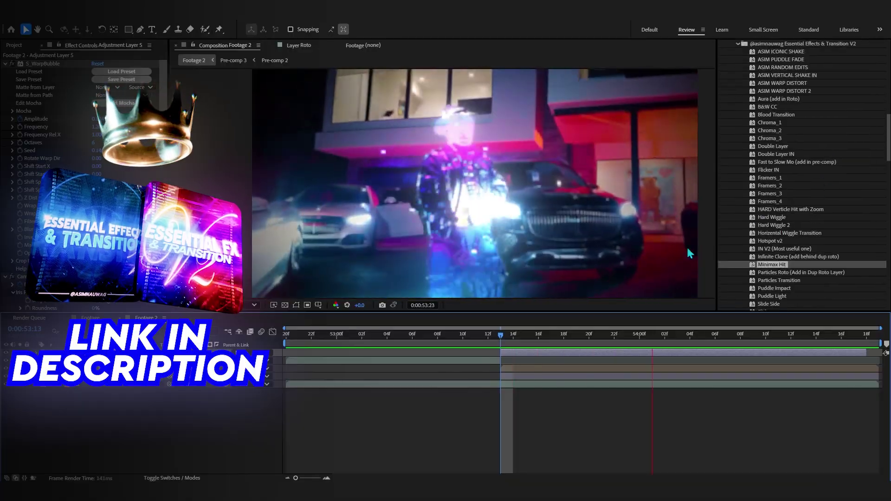
click(771, 265)
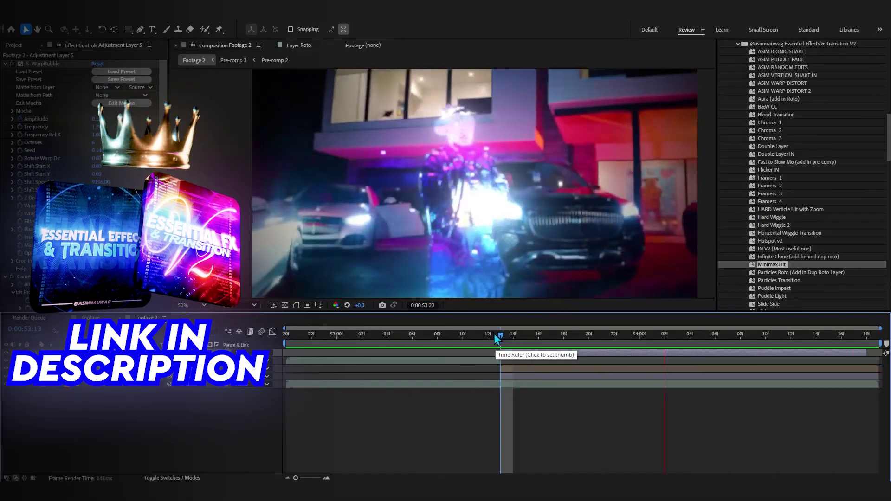
click(464, 338)
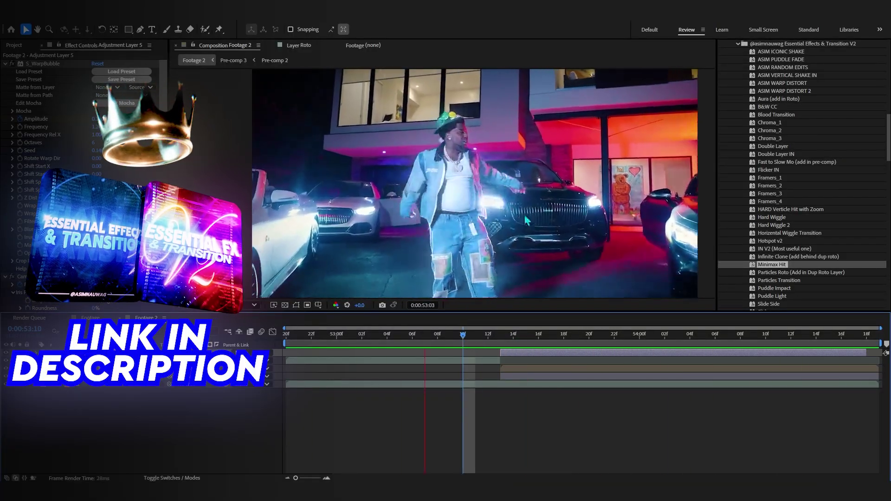
Add another adjustment layer on top of the stack and trim its start to 0:00:53:13
right_click(156, 320)
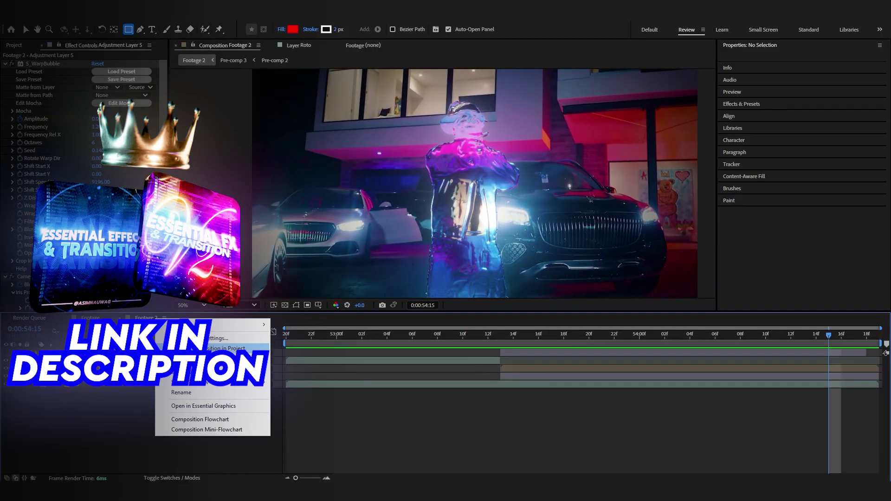
click(305, 400)
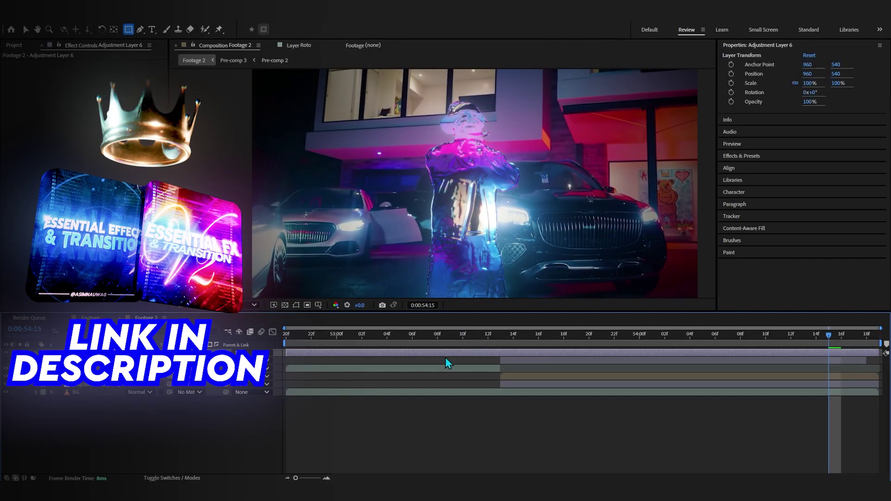
click(497, 342)
key(alt+bracketleft)
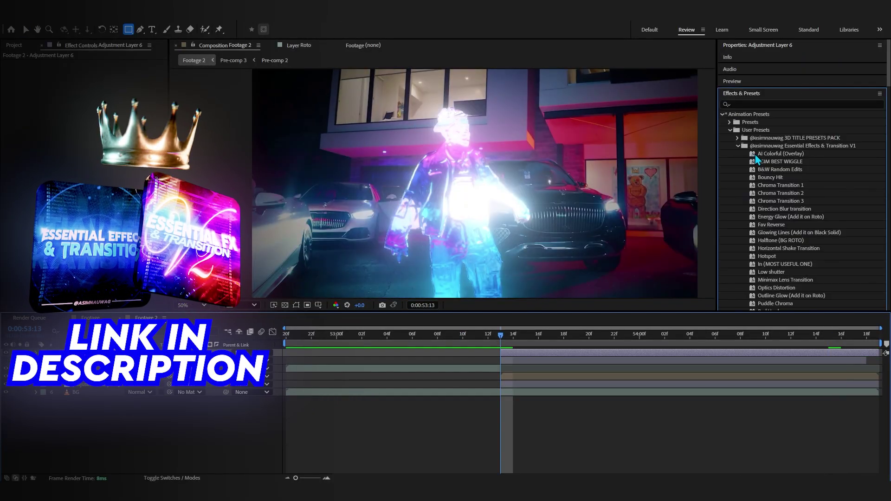
Try the ASIM BEST WIGGLE preset from the V1 pack on the top adjustment layer and preview it
scroll(765, 171, down, 10)
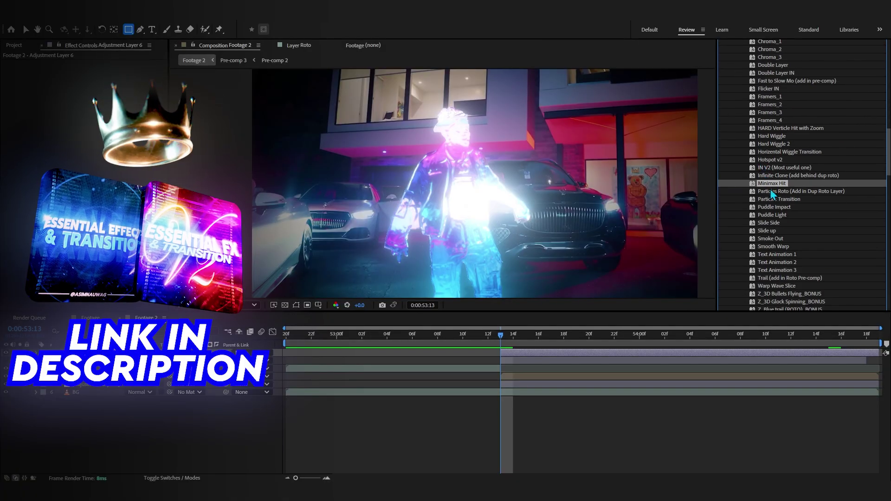
drag(776, 134, 697, 140)
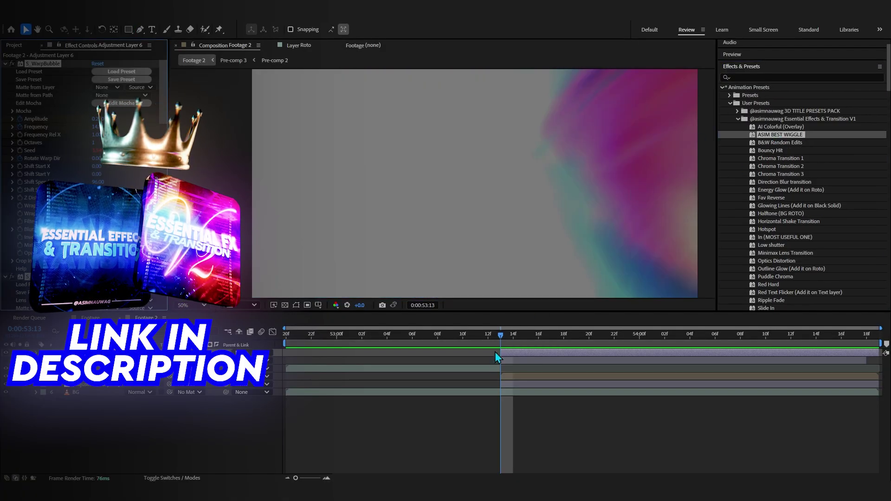
key(space)
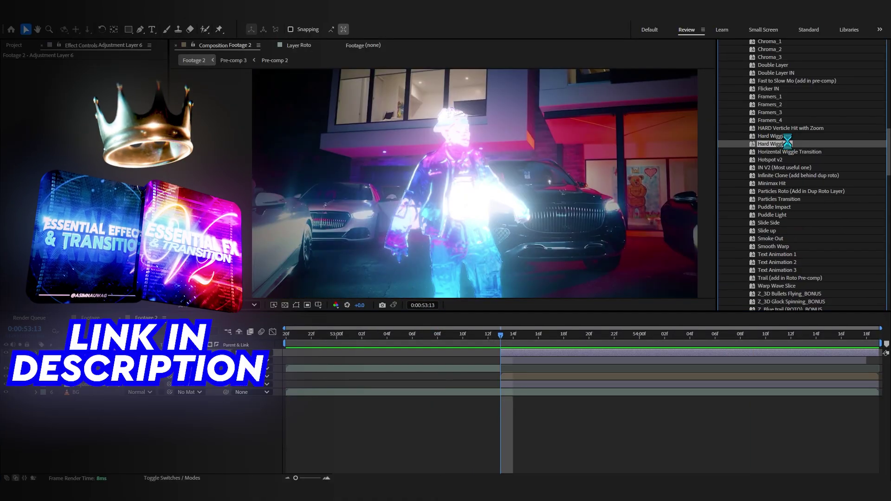
Try the Hard Wiggle 2 preset on the top adjustment layer instead and preview the switch
drag(788, 142, 490, 349)
key(space)
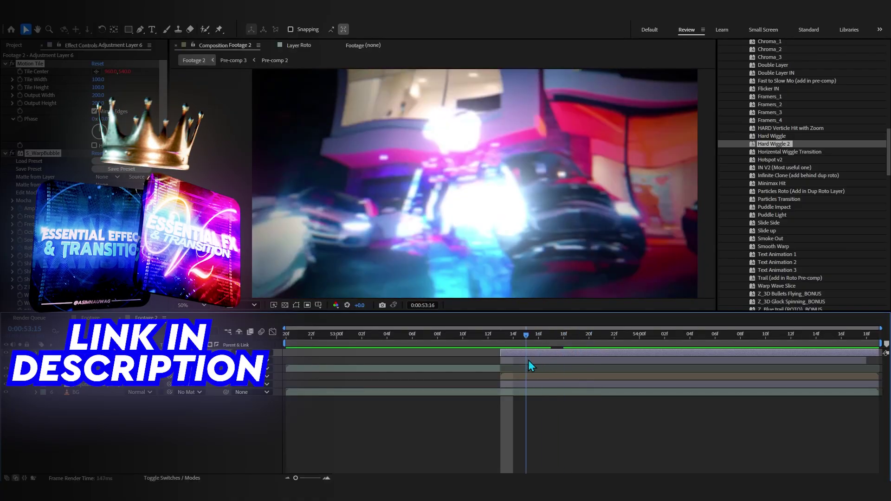
click(456, 340)
key(space)
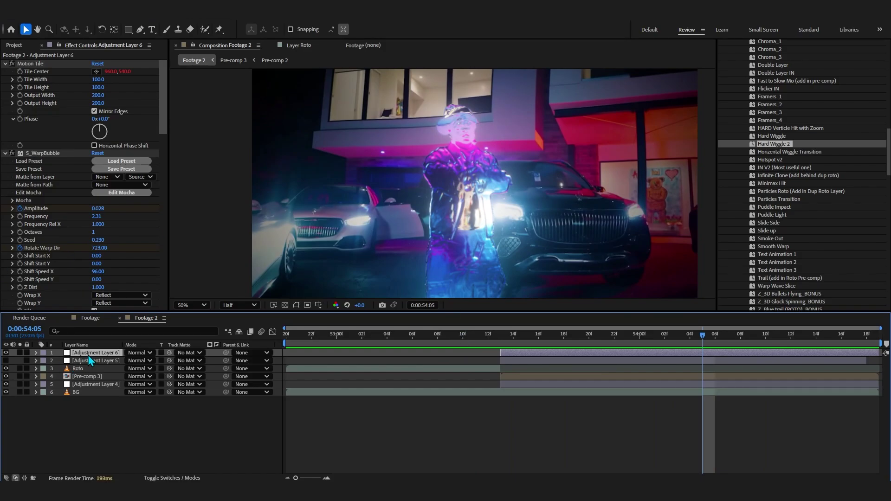
Delete the top adjustment layer with Hard Wiggle 2 and preview the transition with only the Minimax Hit layer
key(Delete)
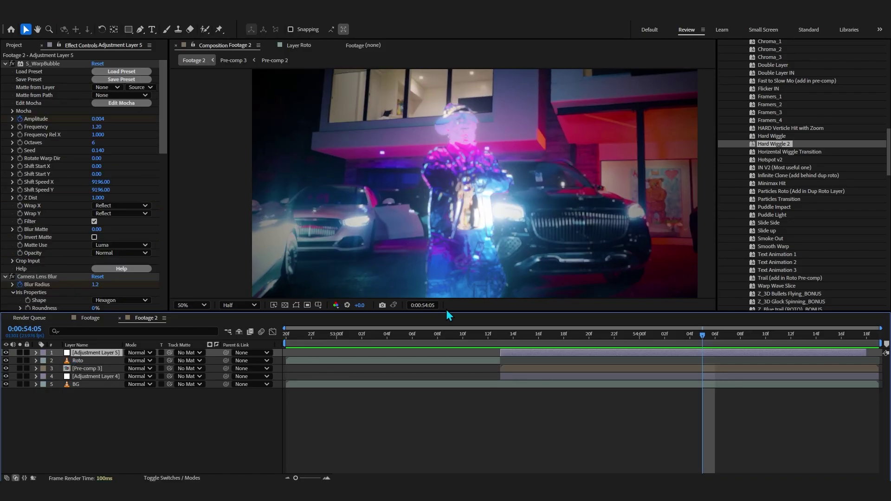
drag(470, 338, 802, 354)
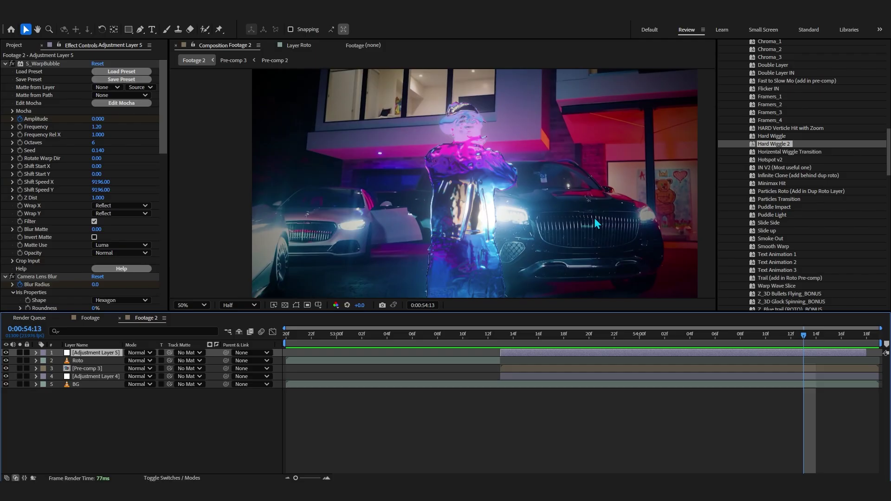
drag(551, 345, 465, 375)
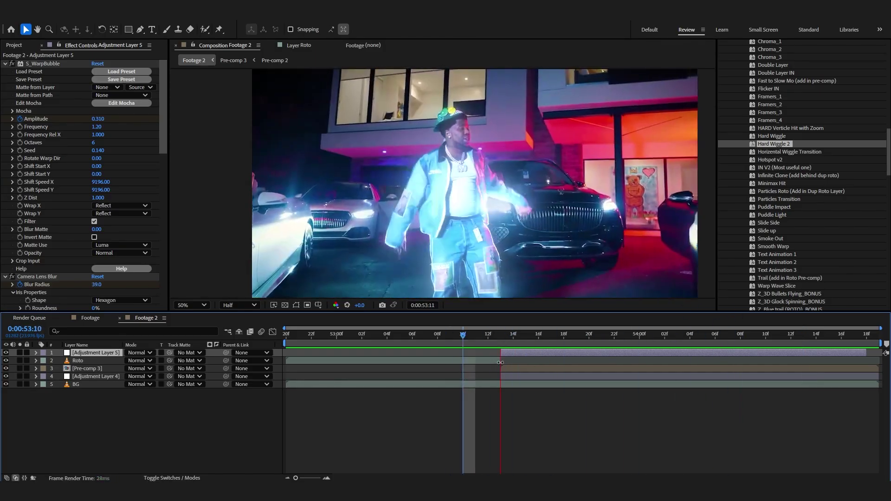